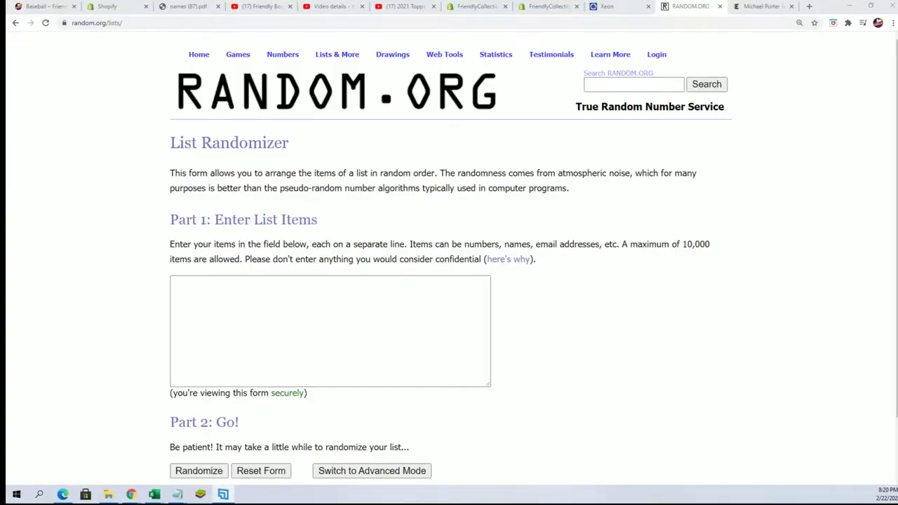
- Copy the full list of owner names from the Notepad file into the List Randomizer's items field
key(alt+Tab)
scroll(576, 315, up, 4)
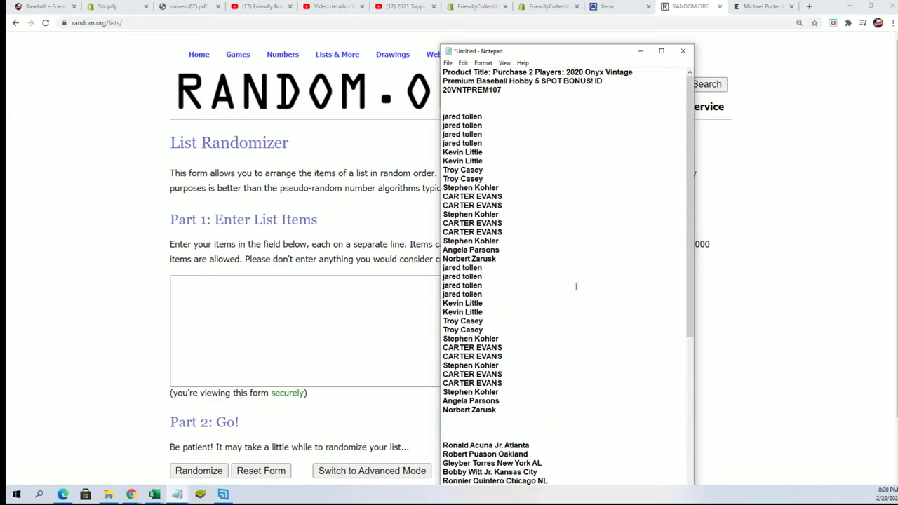
drag(516, 423, 418, 113)
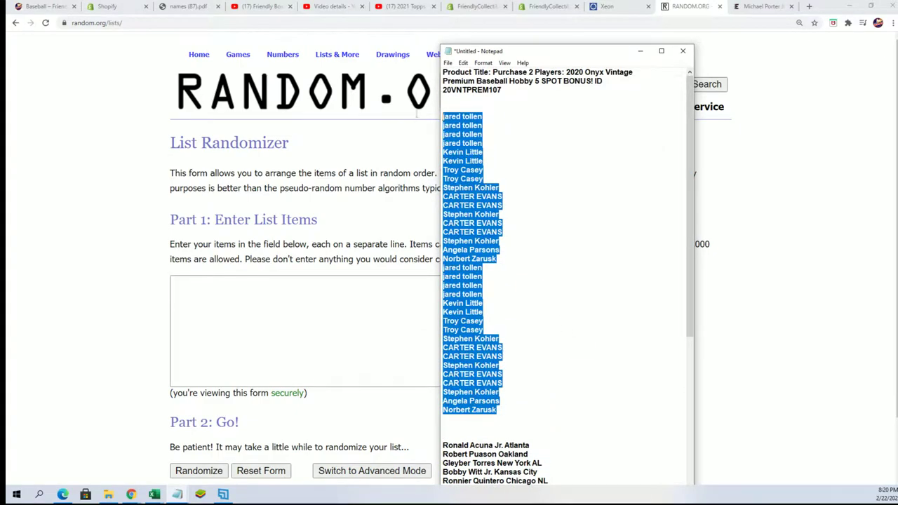
right_click(483, 132)
click(508, 175)
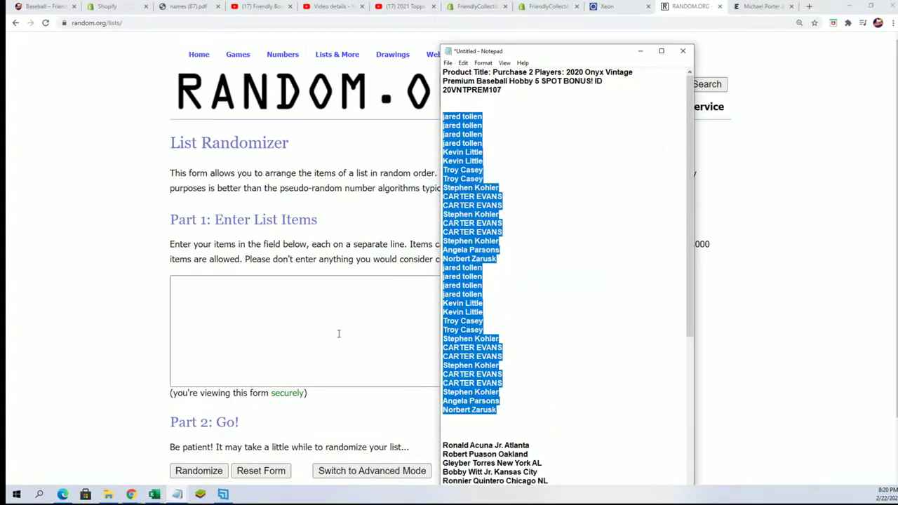
click(197, 291)
right_click(185, 285)
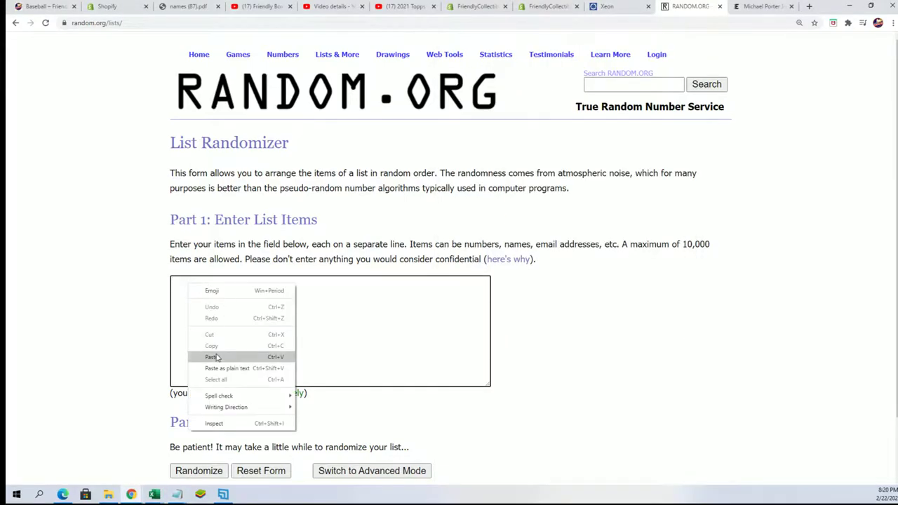
click(218, 357)
- Randomize the list of owner names seven times in total
scroll(221, 411, down, 1)
click(214, 404)
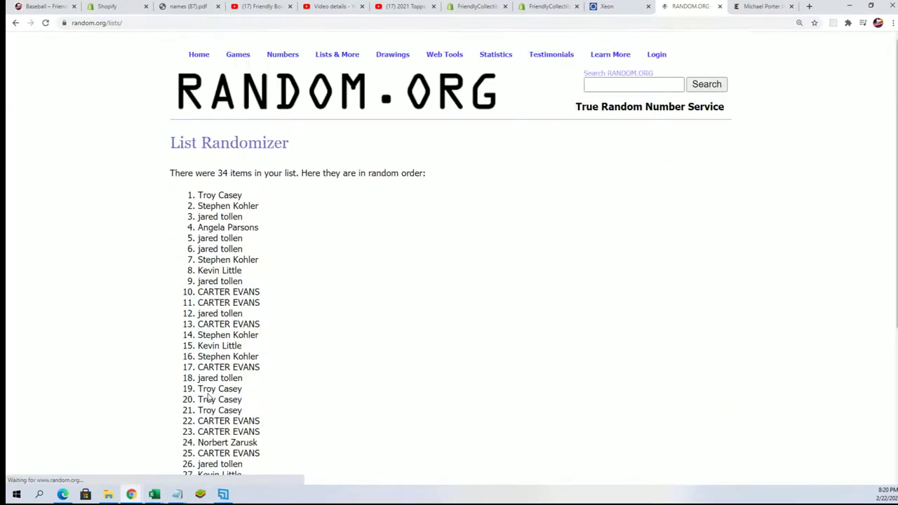
scroll(182, 397, down, 3)
click(183, 399)
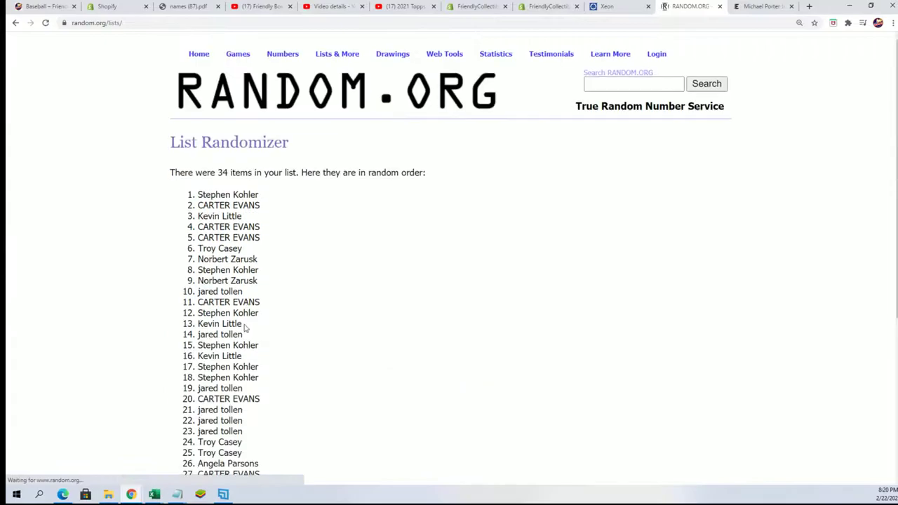
scroll(183, 350, down, 3)
click(184, 400)
scroll(245, 308, down, 3)
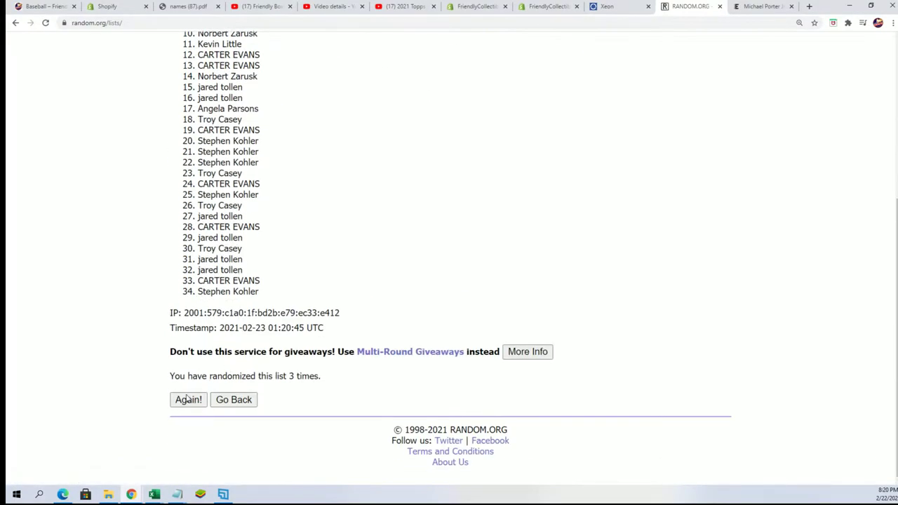
click(188, 399)
scroll(245, 300, down, 3)
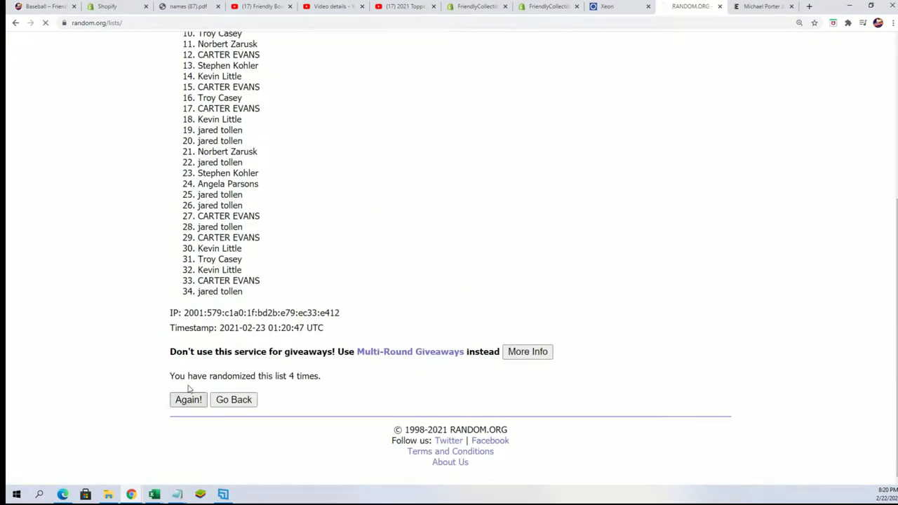
click(186, 394)
click(187, 399)
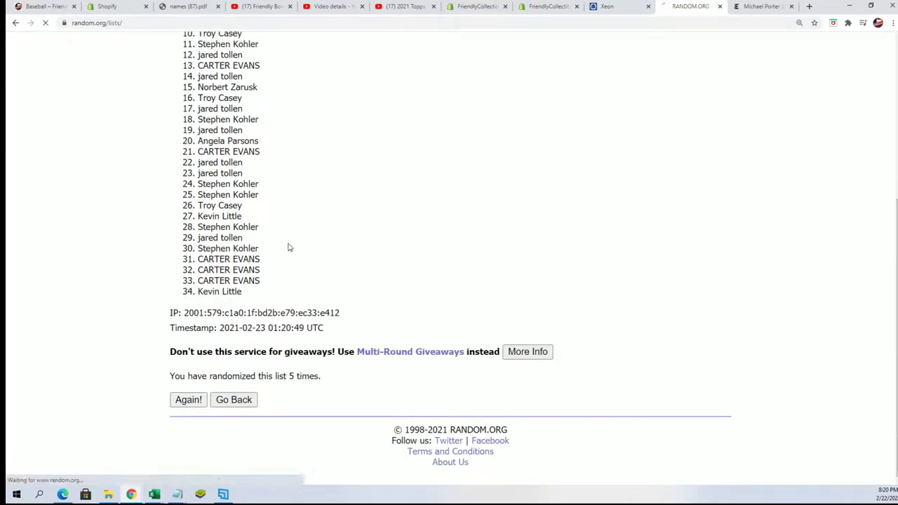
scroll(297, 393, down, 2)
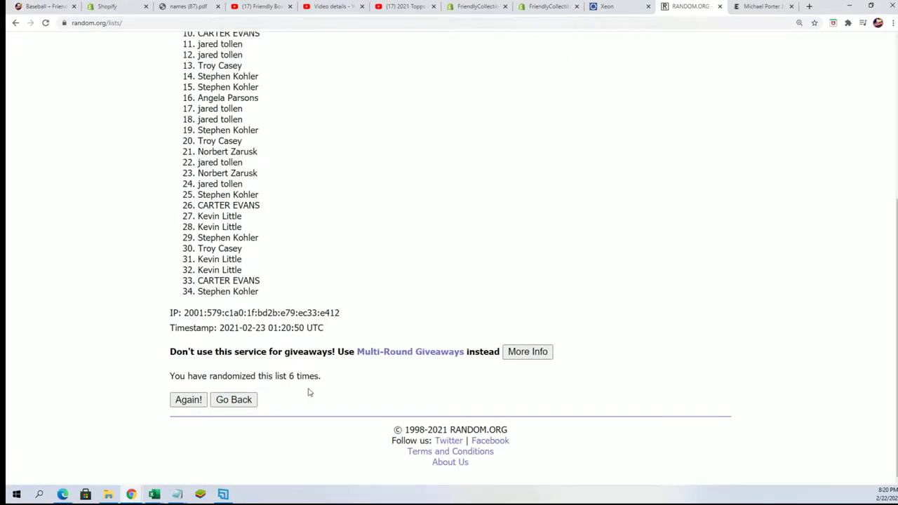
click(187, 399)
scroll(204, 125, down, 2)
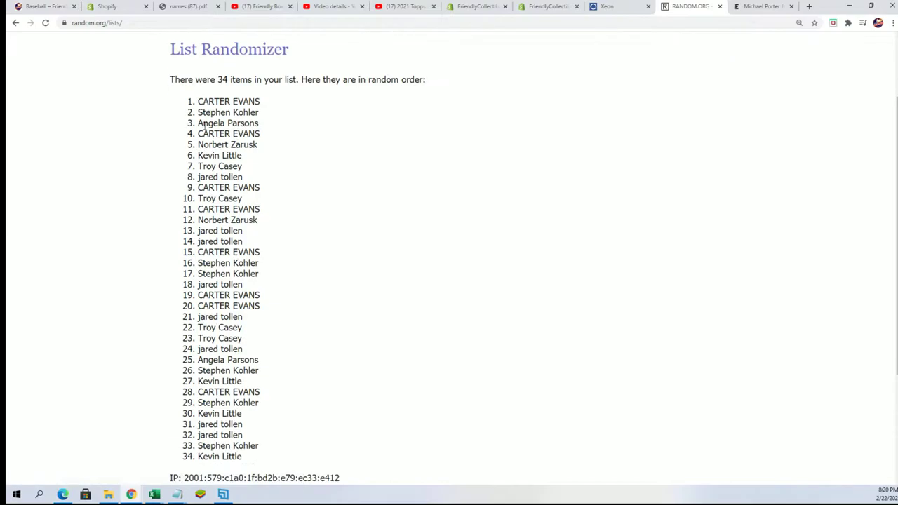
- Copy all 34 owner names from the seventh randomized result
drag(198, 101, 284, 458)
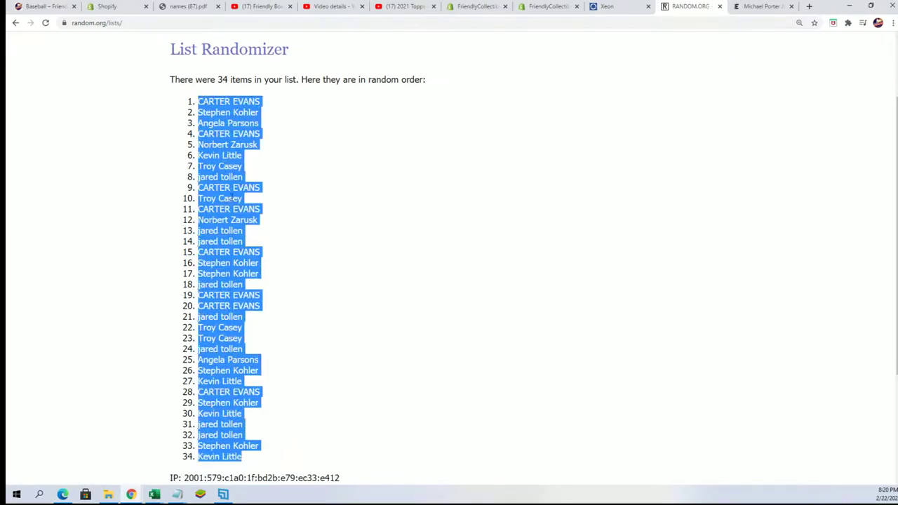
right_click(204, 136)
click(223, 140)
scroll(395, 309, down, 3)
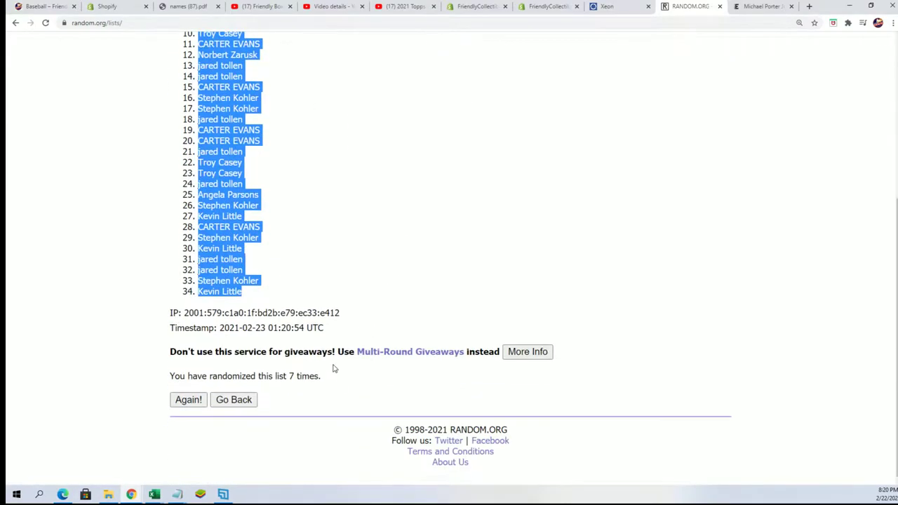
scroll(396, 239, up, 3)
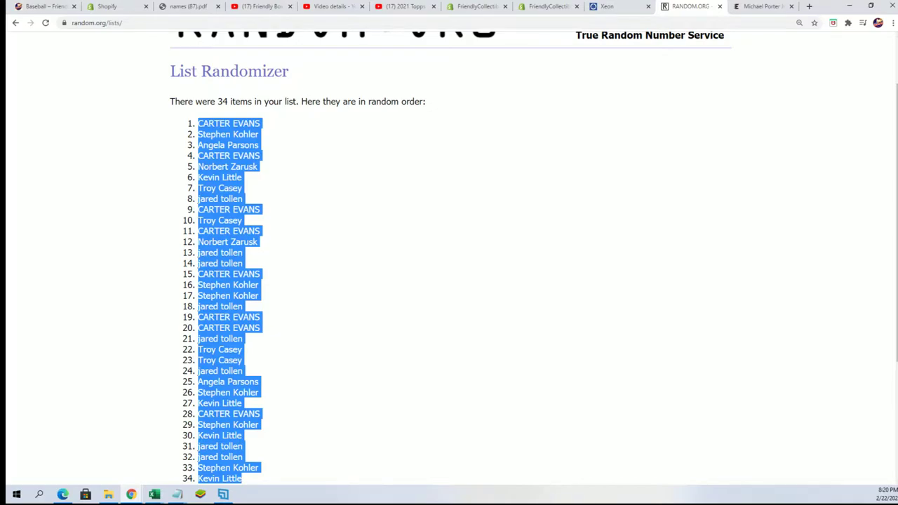
- Switch to the Excel workbook and paste the randomized owner names as unformatted text into the Owner column from A2, then select B2
key(alt+Tab)
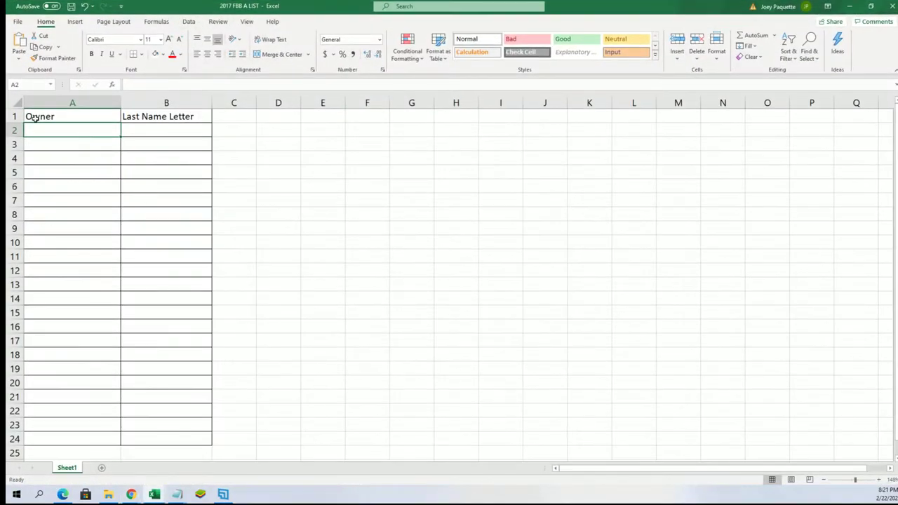
right_click(39, 129)
click(83, 188)
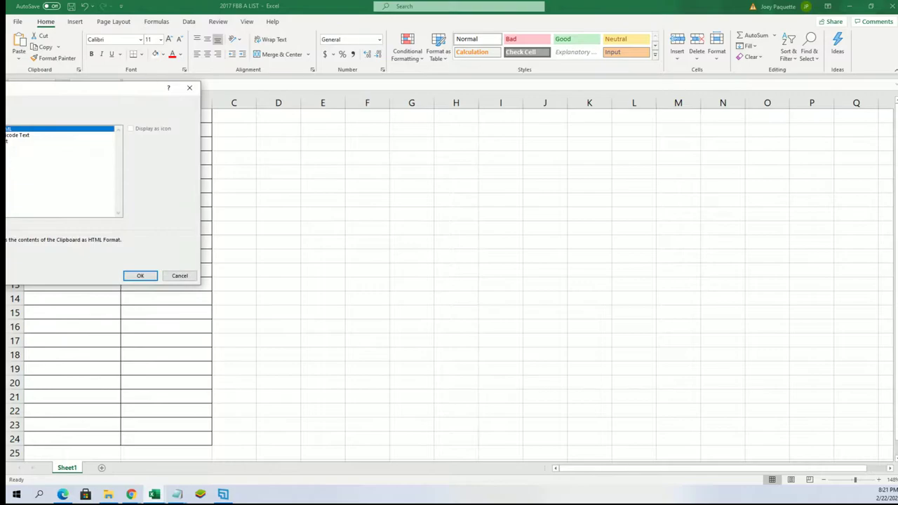
click(9, 135)
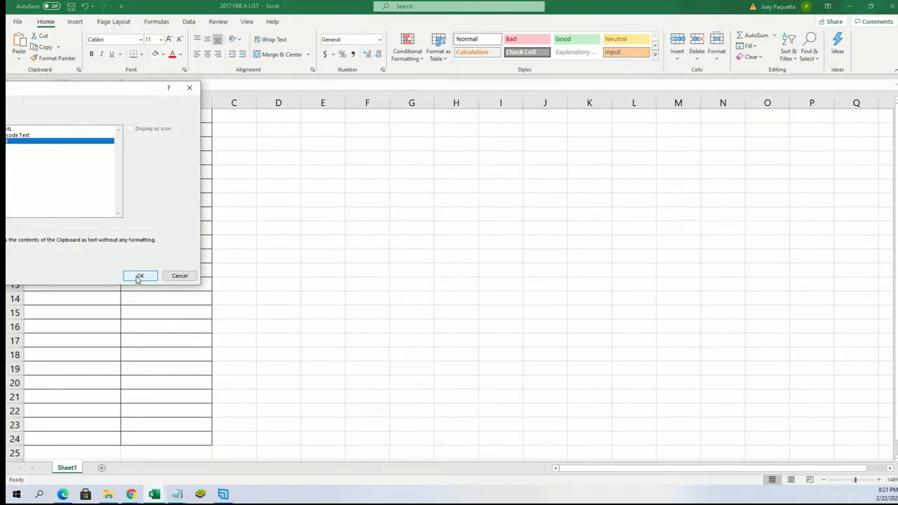
click(134, 277)
scroll(70, 407, down, 6)
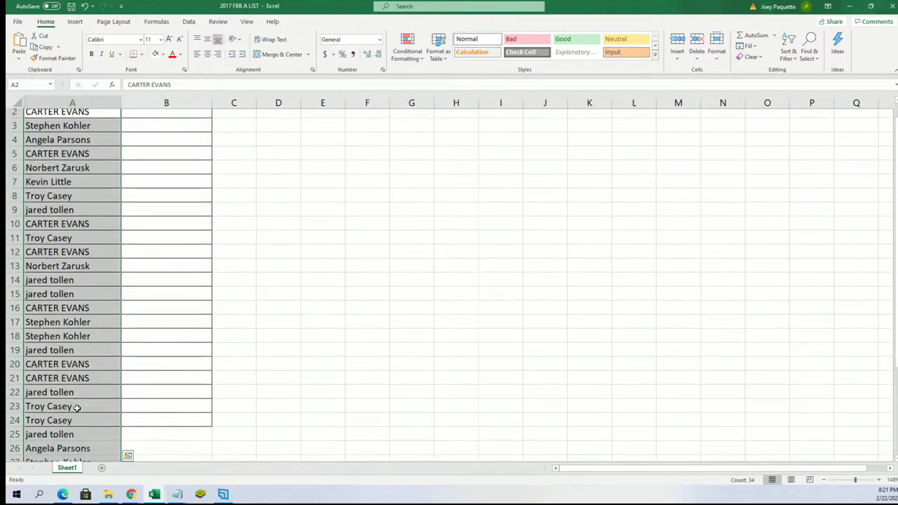
scroll(68, 385, up, 6)
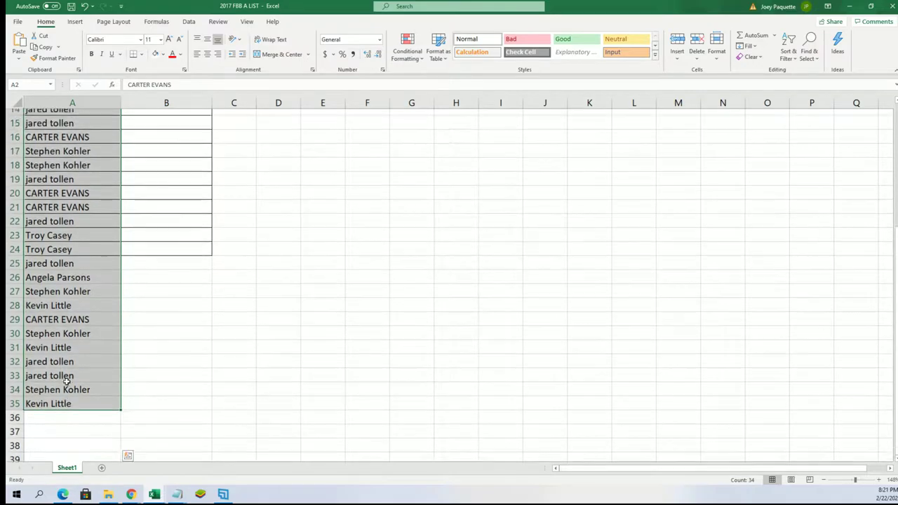
click(157, 129)
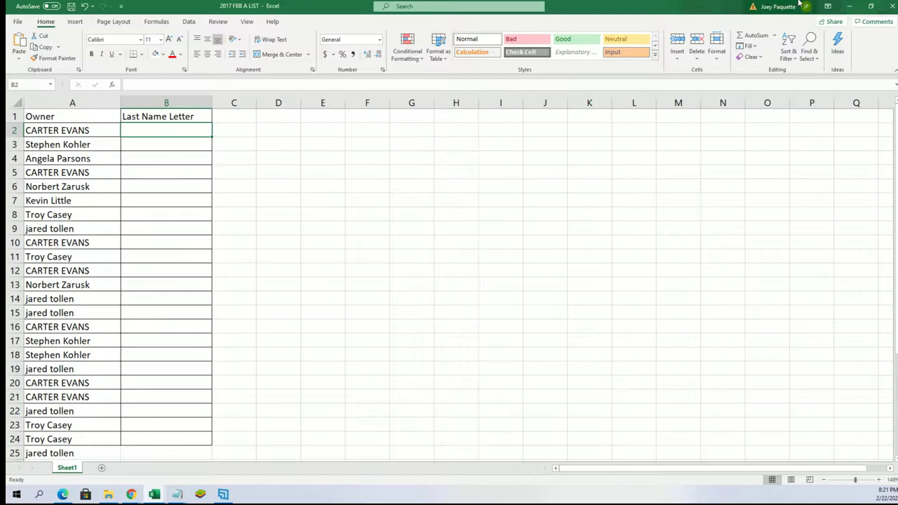
- Minimize Excel to return to RANDOM.ORG and open an empty List Randomizer form
click(848, 9)
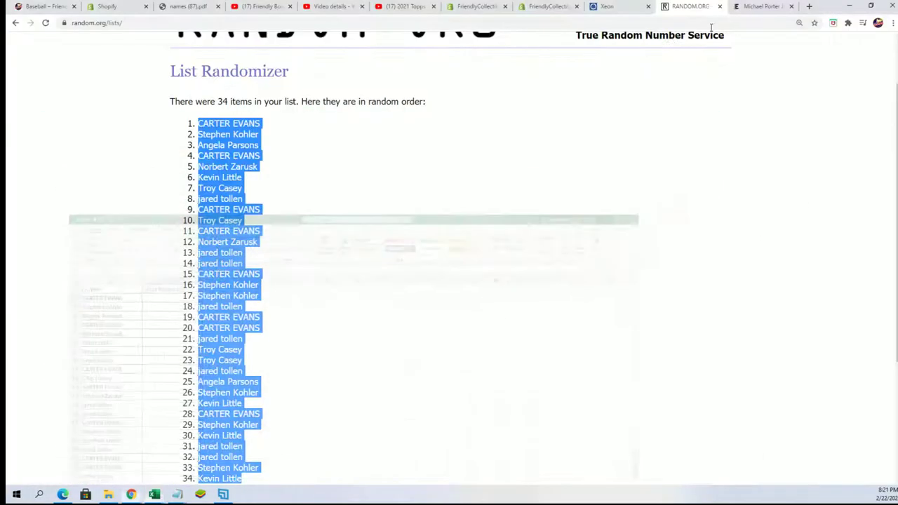
mouse_move(283, 54)
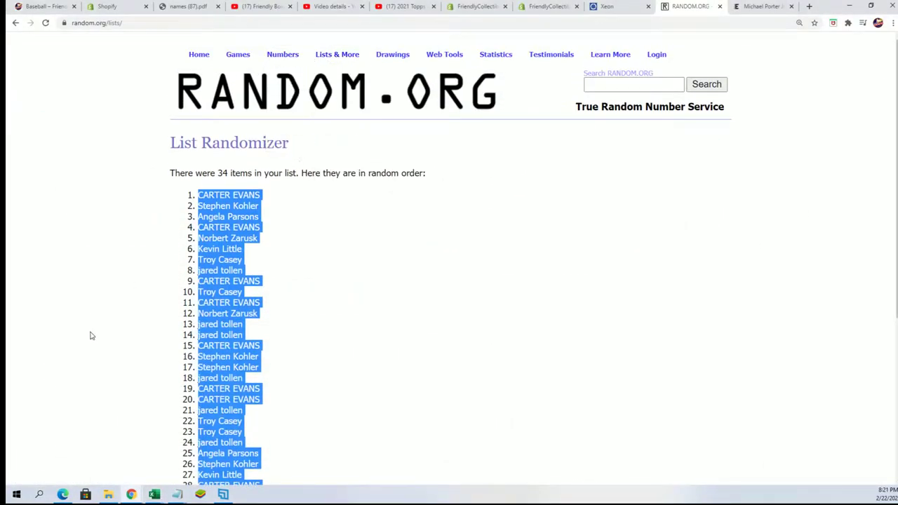
mouse_move(335, 54)
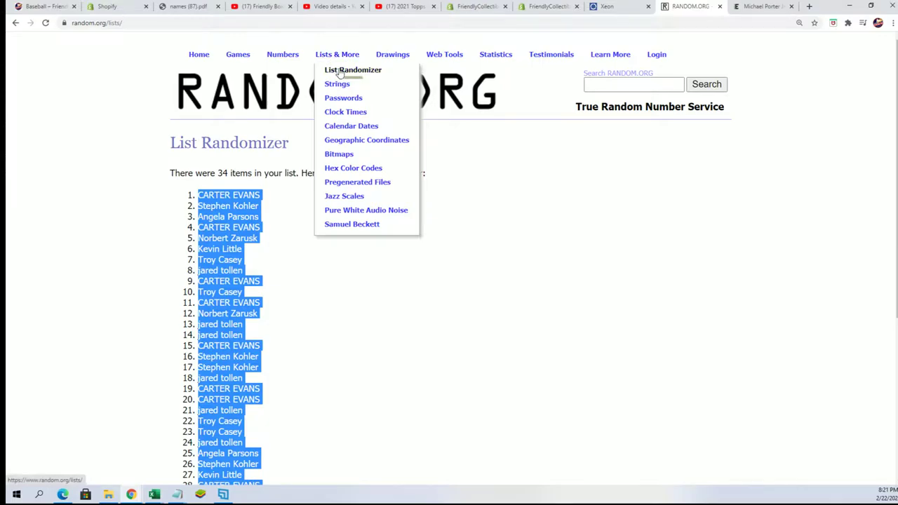
click(339, 71)
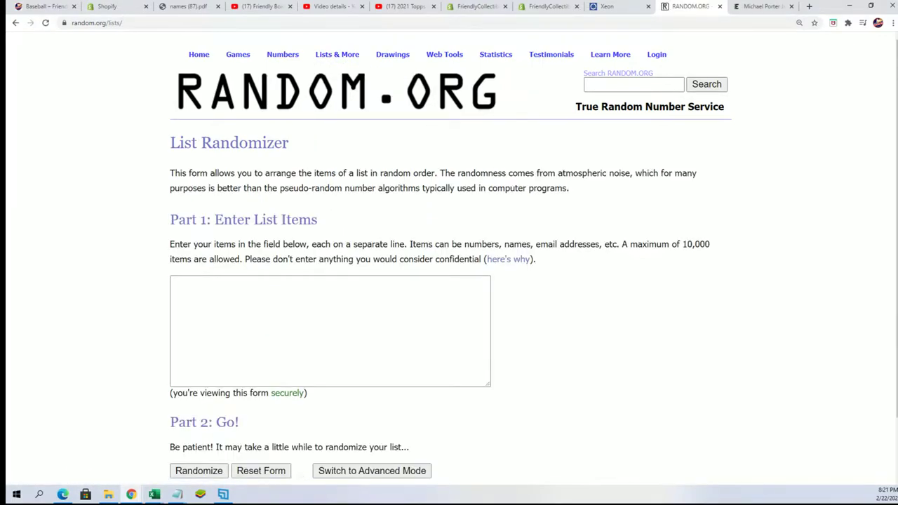
- Copy the list of baseball players and teams from the end of the Notepad file into the List Randomizer's items field
key(alt+Tab)
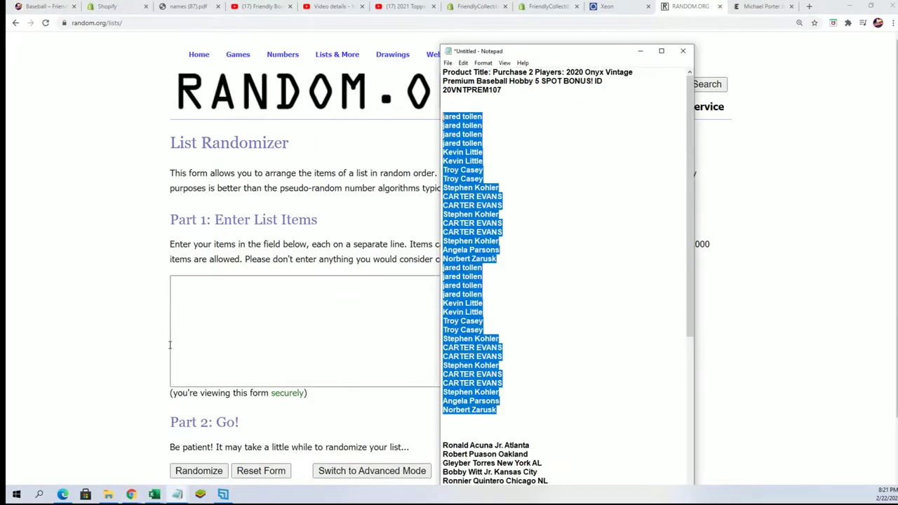
drag(579, 45, 579, 1)
scroll(579, 349, down, 8)
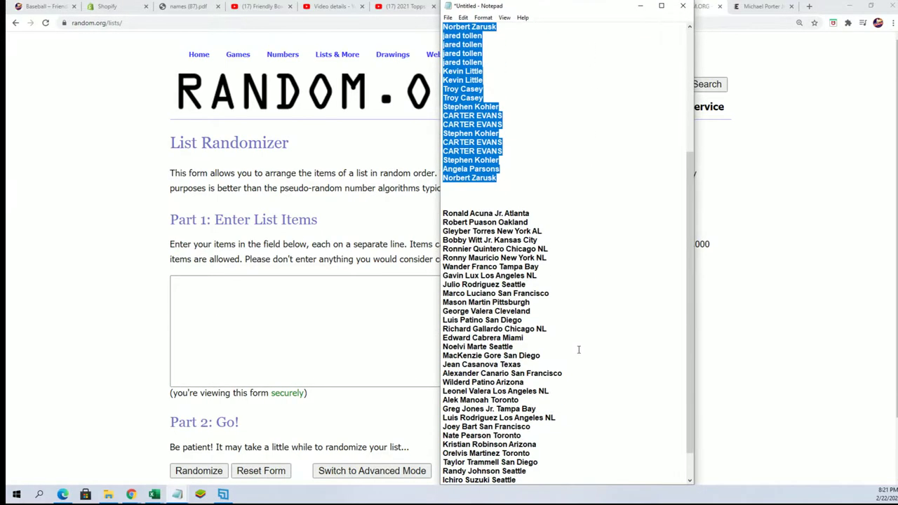
drag(516, 474, 443, 179)
right_click(486, 190)
click(501, 222)
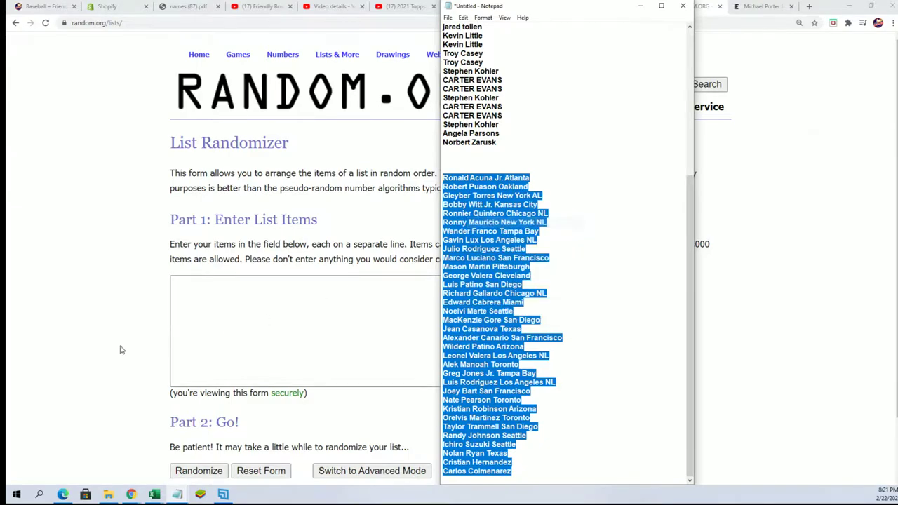
right_click(223, 293)
click(204, 361)
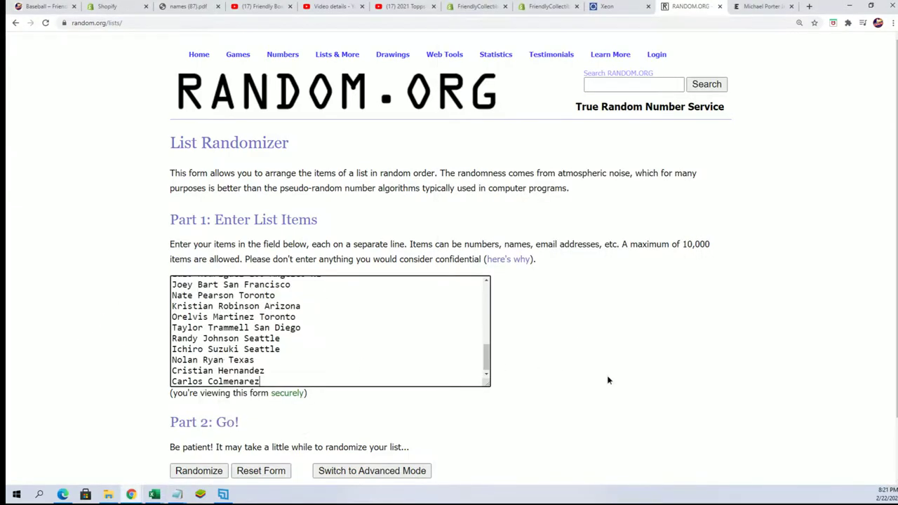
- Randomize the list of baseball players seven times in total
scroll(608, 379, down, 1)
click(199, 400)
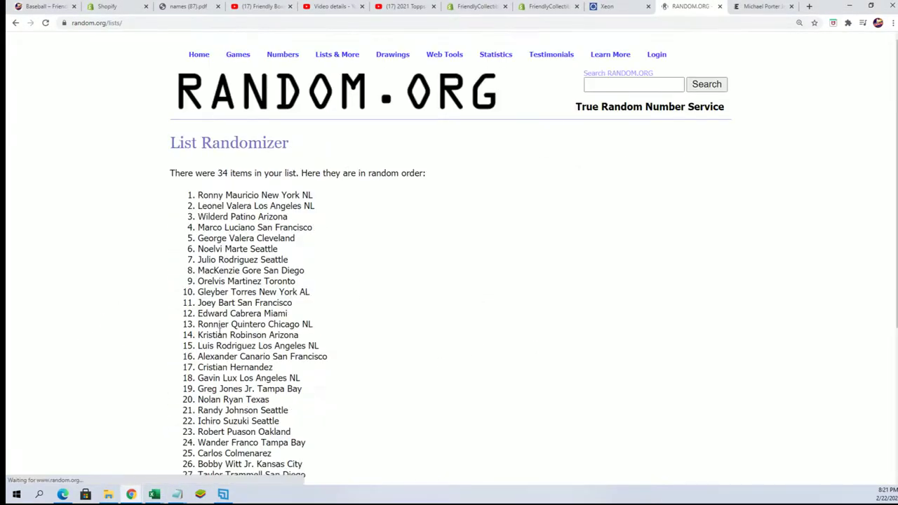
scroll(195, 386, down, 3)
click(189, 397)
scroll(189, 397, down, 5)
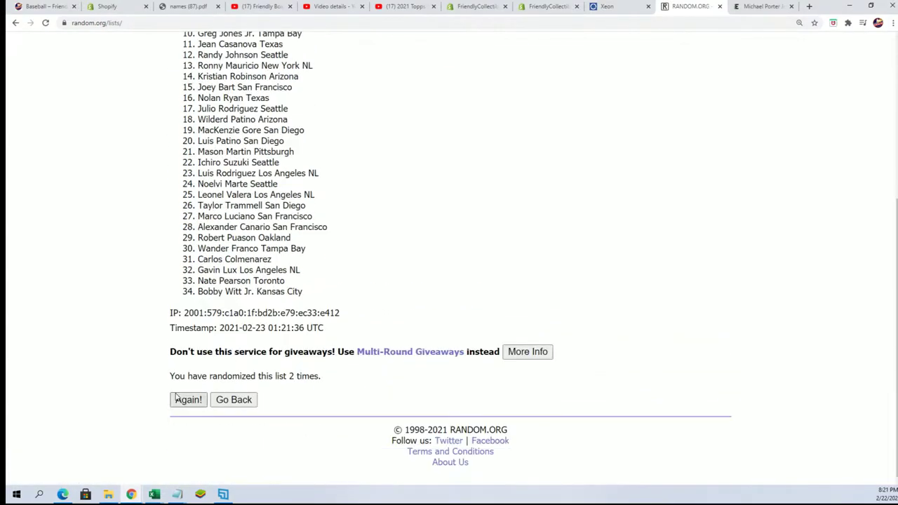
click(200, 398)
scroll(313, 390, down, 5)
click(189, 398)
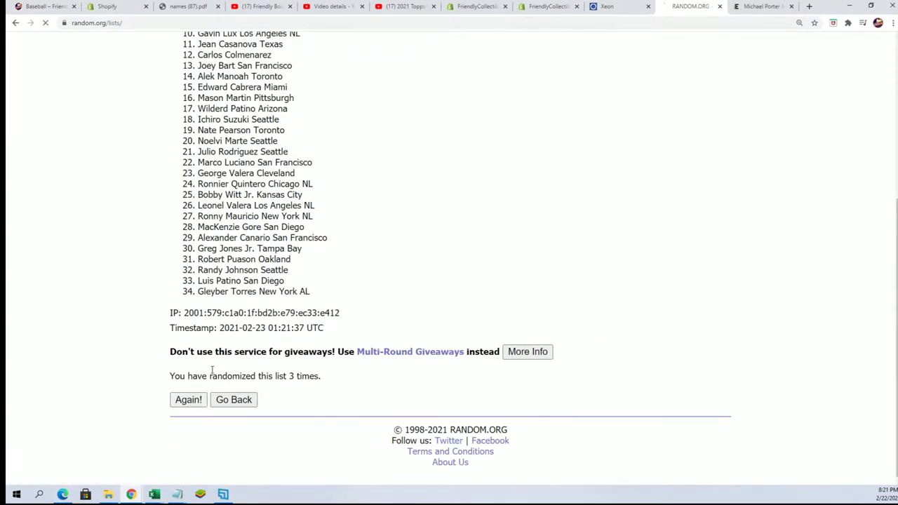
click(186, 398)
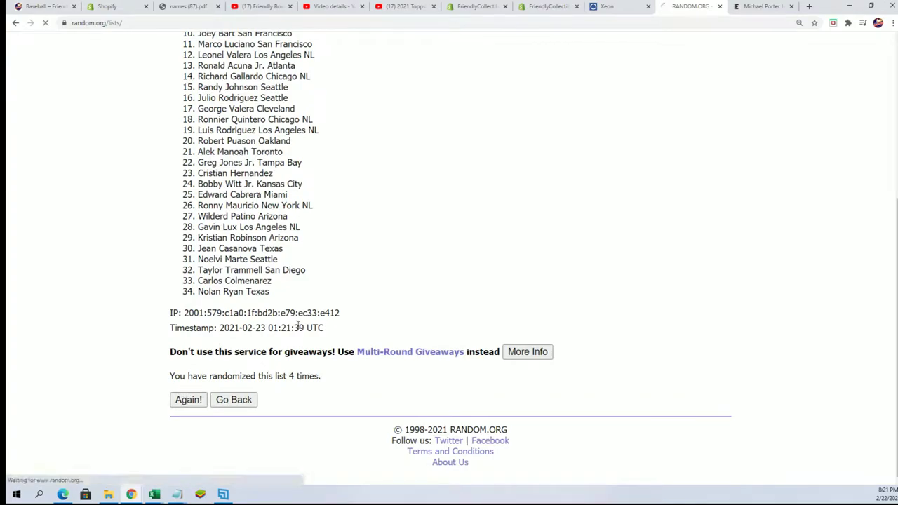
click(190, 399)
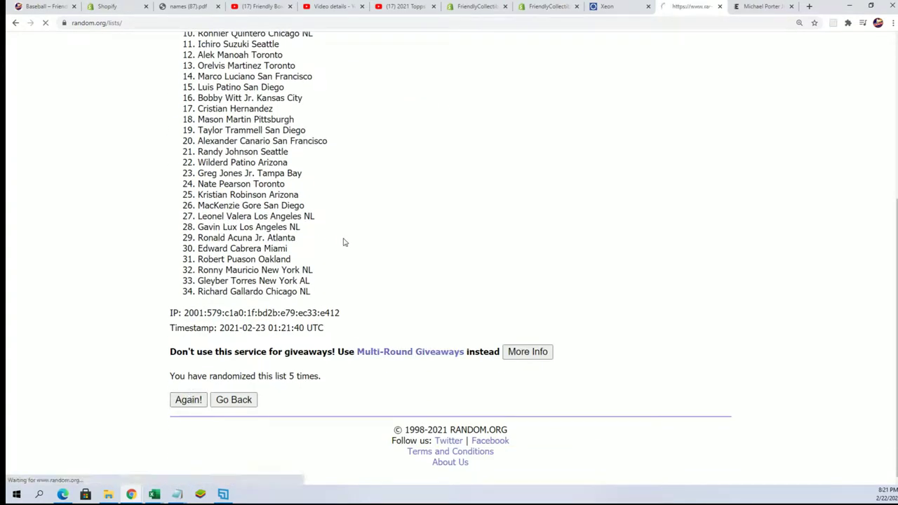
click(188, 399)
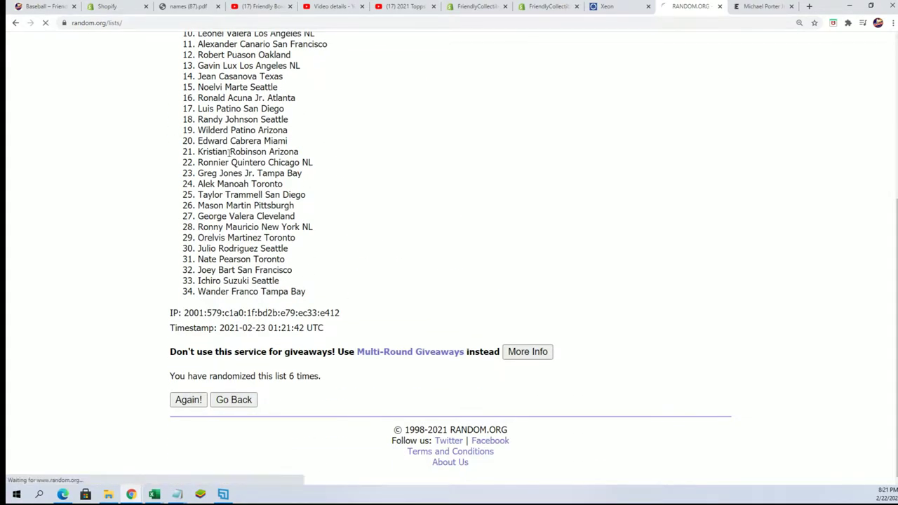
- Copy all 34 baseball player entries from the seventh randomized result
scroll(190, 149, down, 1)
drag(189, 149, 327, 408)
right_click(274, 390)
click(290, 396)
scroll(341, 411, down, 2)
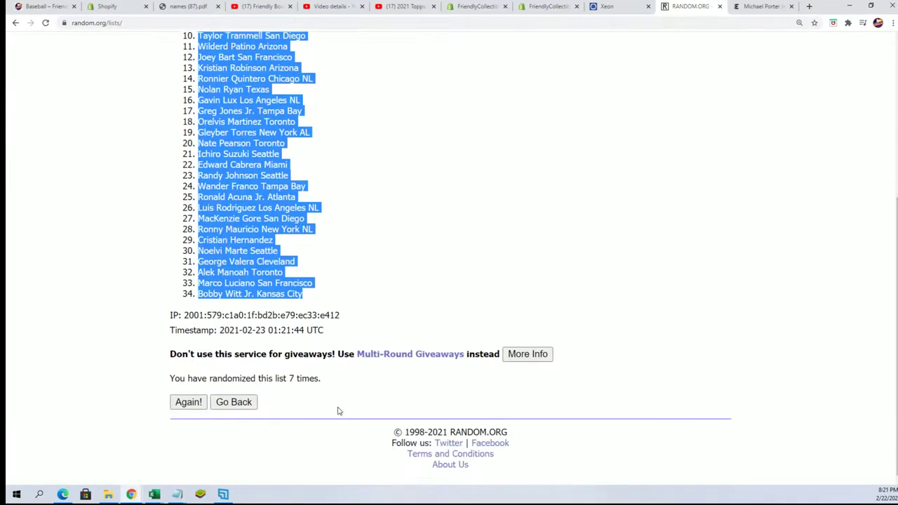
- Switch to the Excel sheet, widen column B, and paste the copied baseball players as unformatted text starting in cell B2
scroll(395, 386, up, 2)
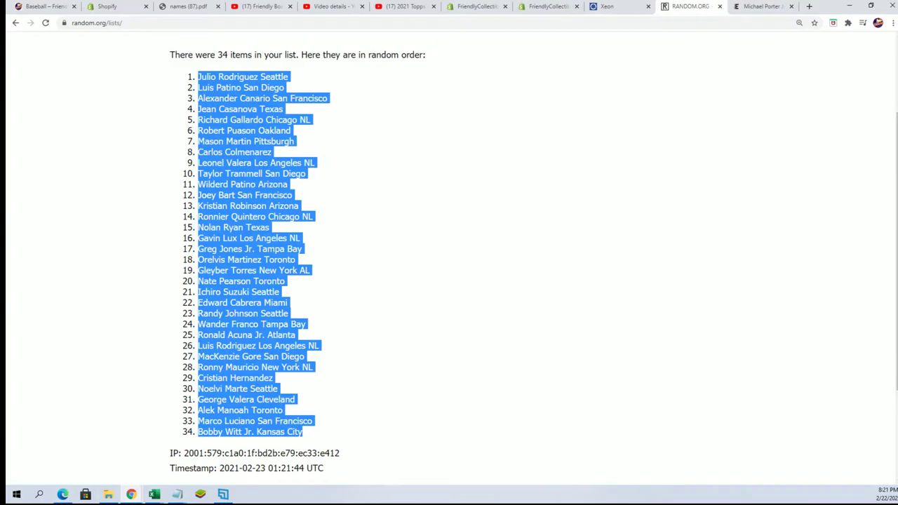
key(alt+Tab)
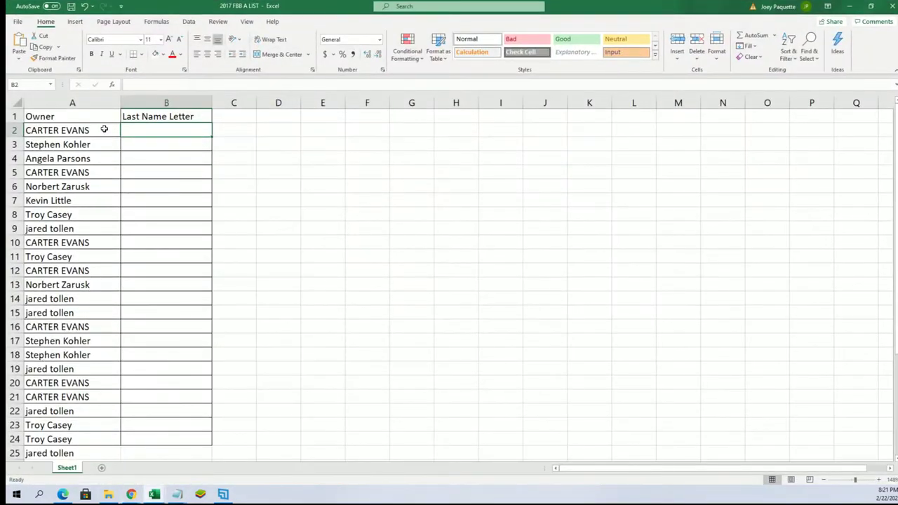
key(ctrl+v)
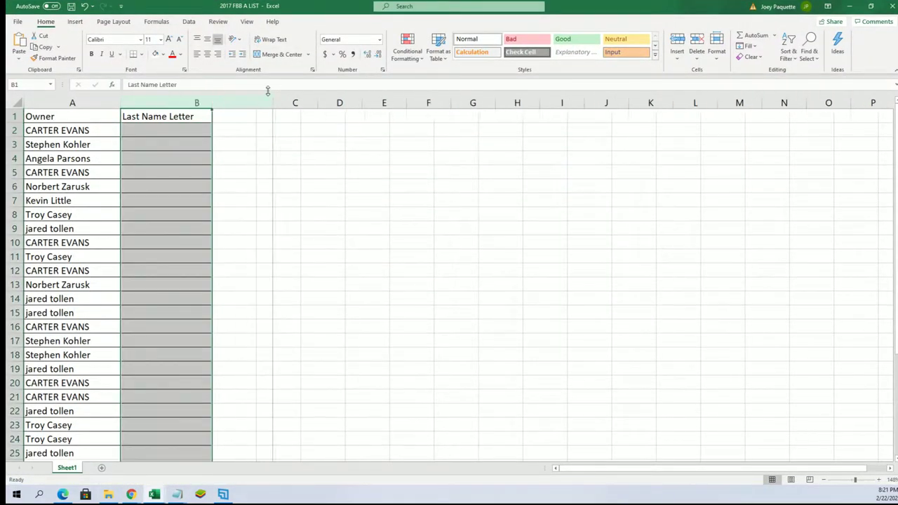
right_click(165, 131)
click(191, 194)
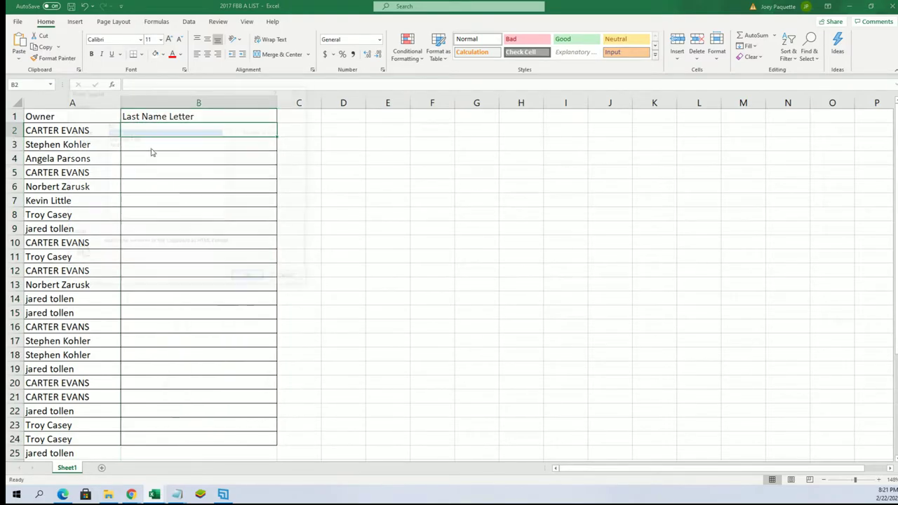
click(113, 145)
click(237, 280)
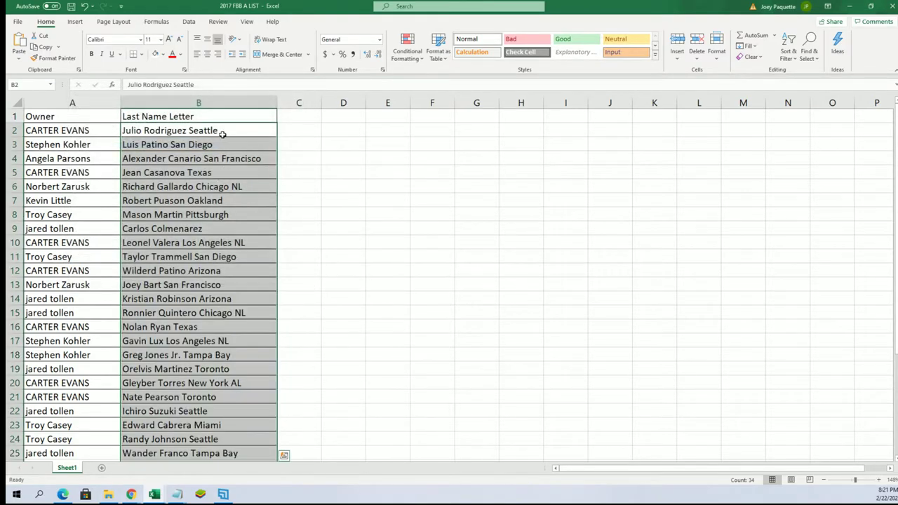
- Replace the heading in cell B1 with CHECKLIST
click(175, 117)
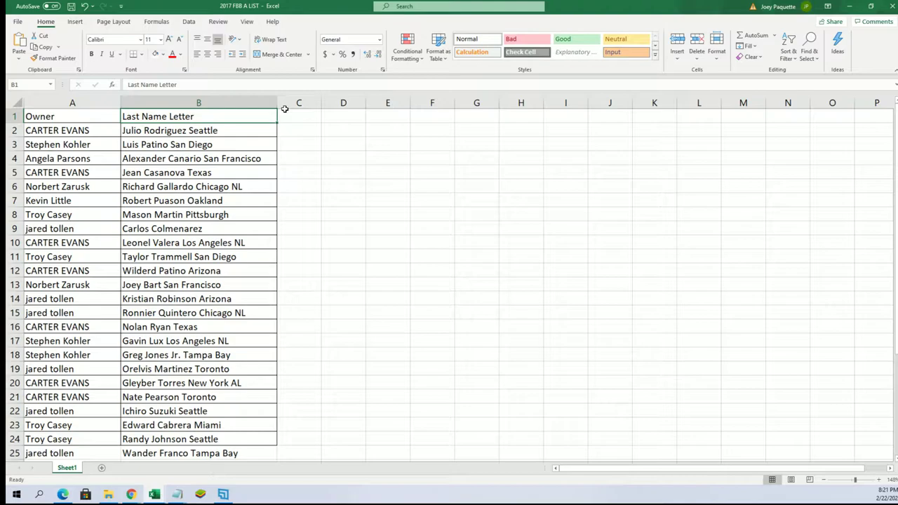
key(BackSpace)
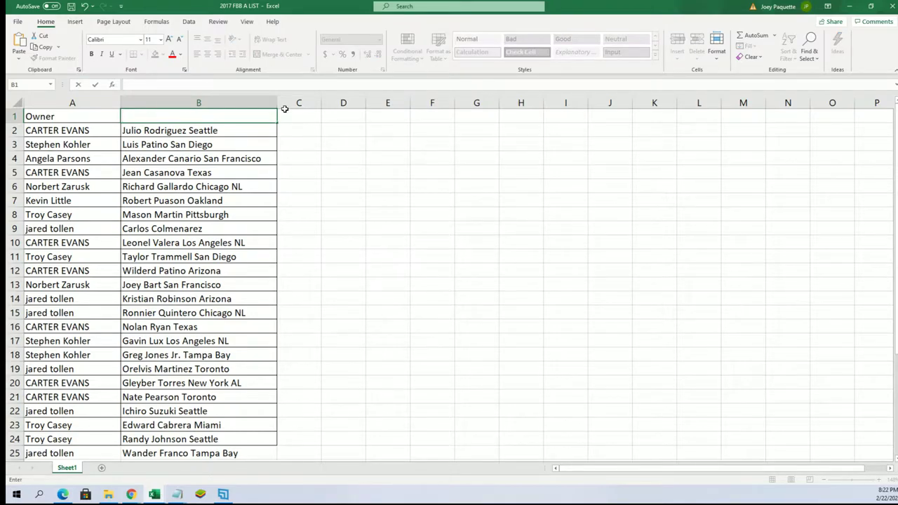
text(CHECKLIST)
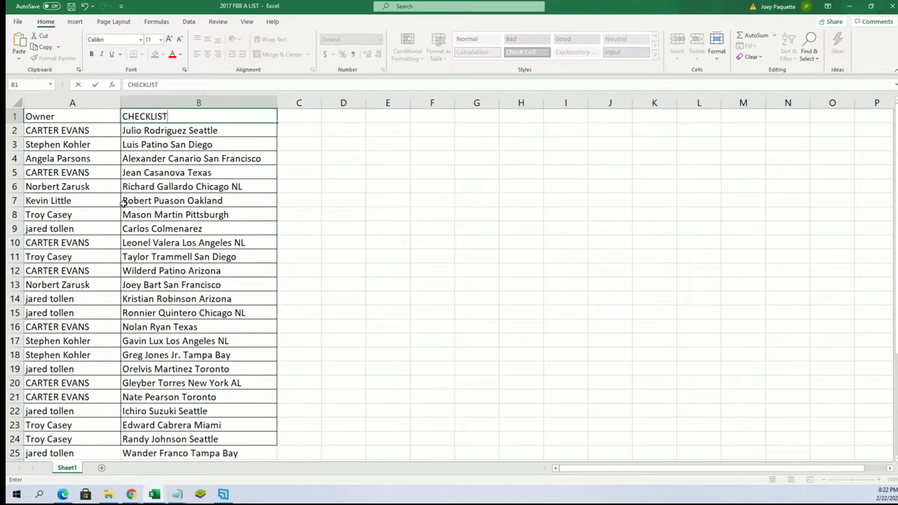
click(159, 285)
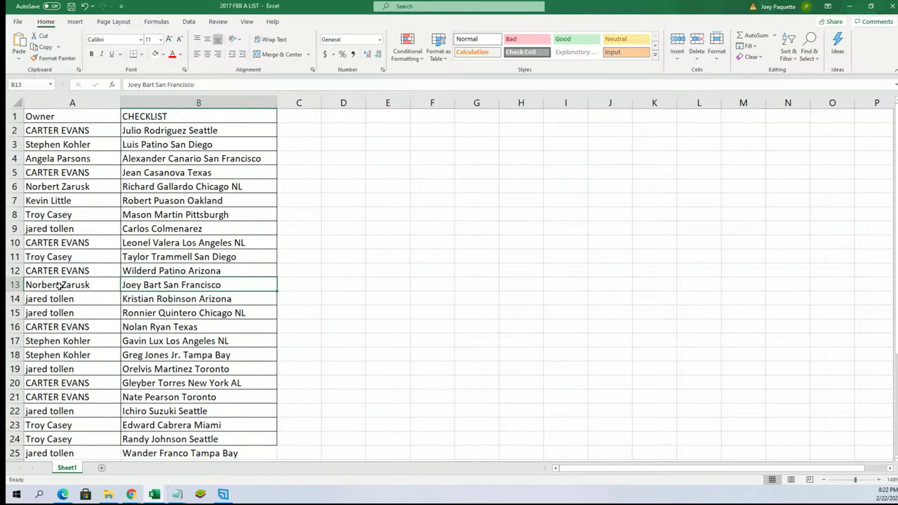
- Review the pairings of owners and baseball players down to row 35 of the sheet
scroll(177, 315, down, 1)
click(143, 299)
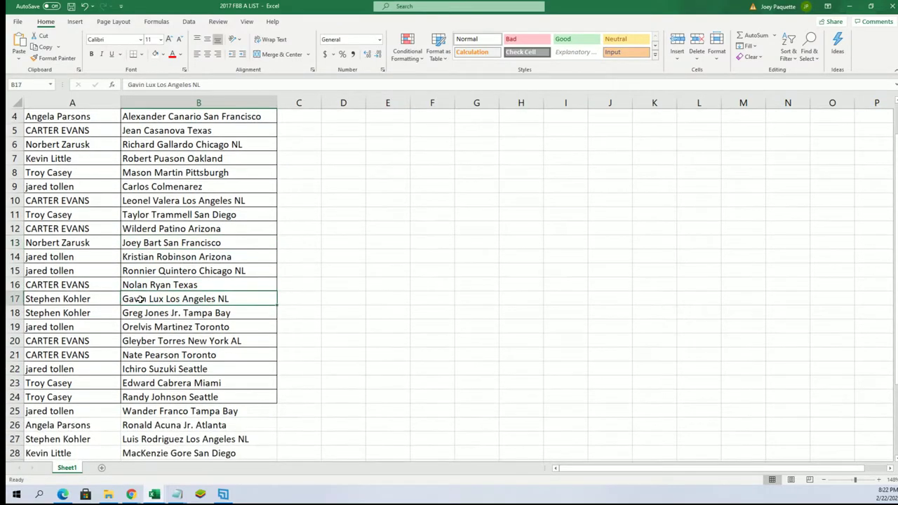
scroll(163, 349, down, 1)
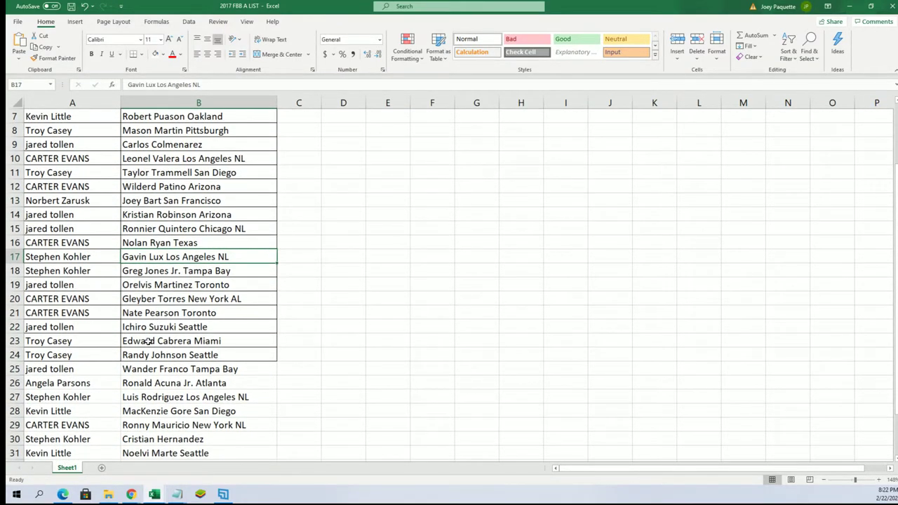
click(153, 328)
scroll(153, 355, down, 1)
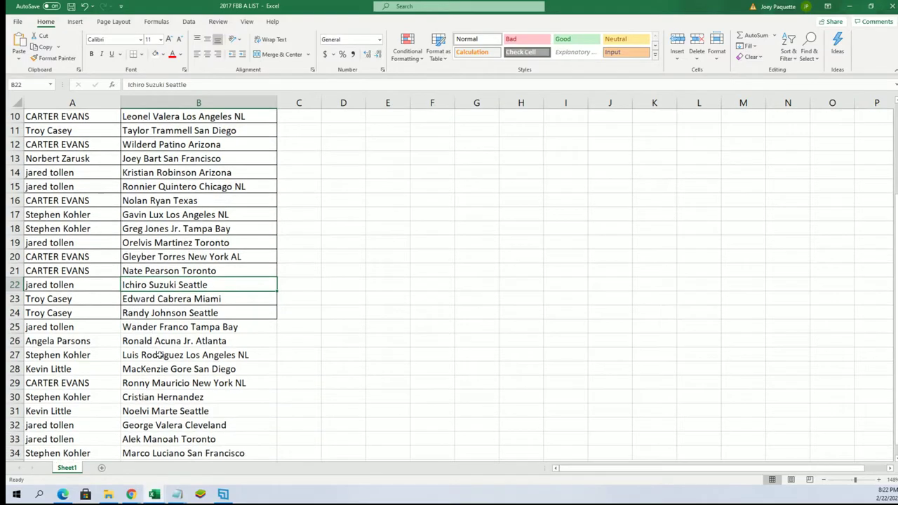
click(161, 326)
scroll(159, 363, down, 1)
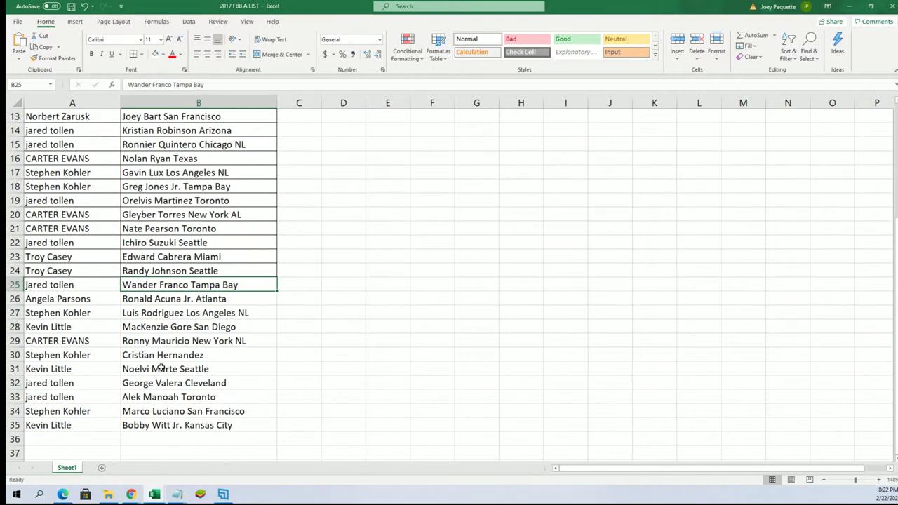
click(139, 425)
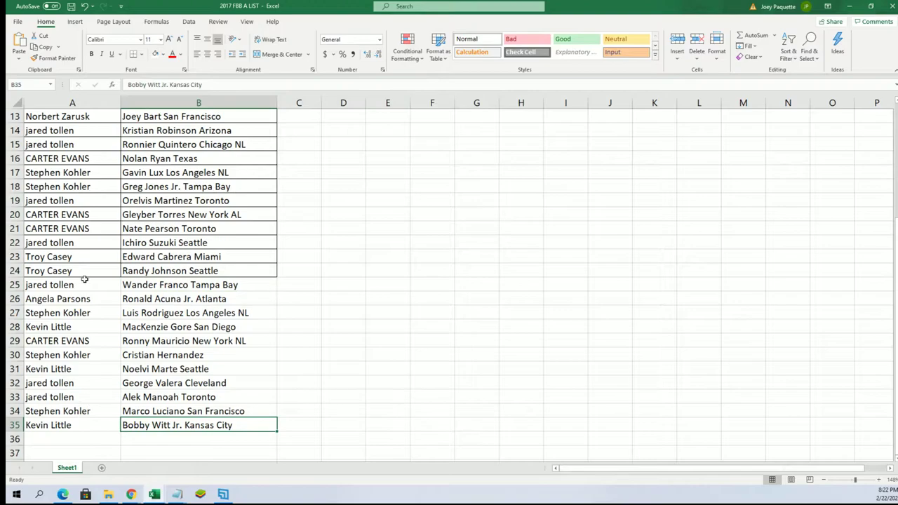
scroll(189, 337, up, 4)
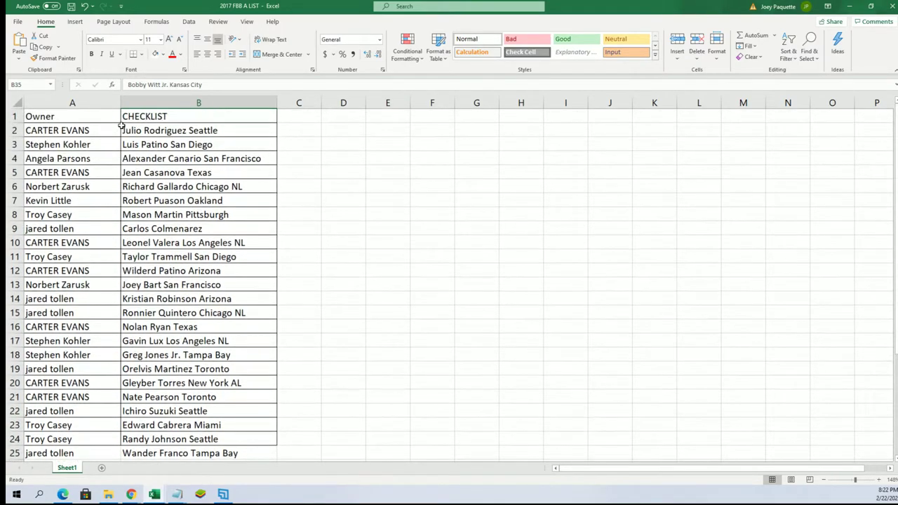
- Narrow column A to fit the owner names and reduce the sheet's zoom level
click(112, 105)
drag(120, 105, 99, 105)
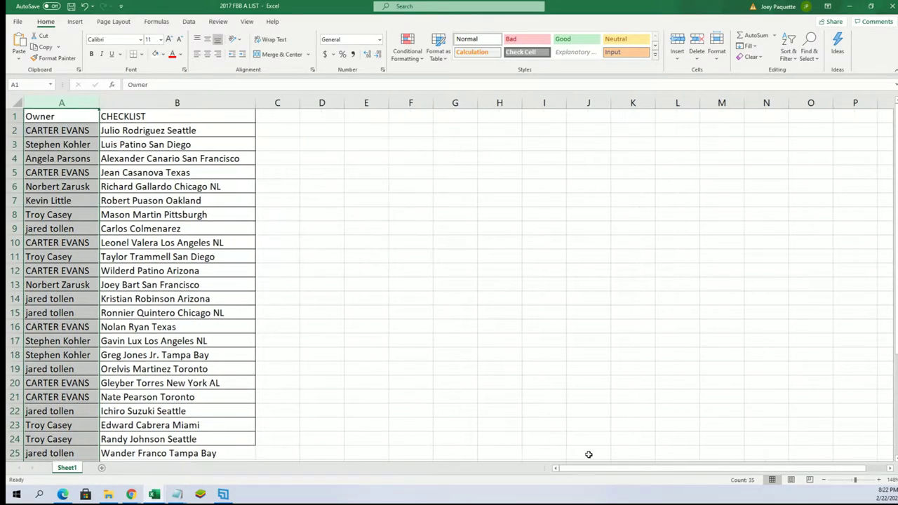
click(823, 480)
click(824, 479)
click(824, 479)
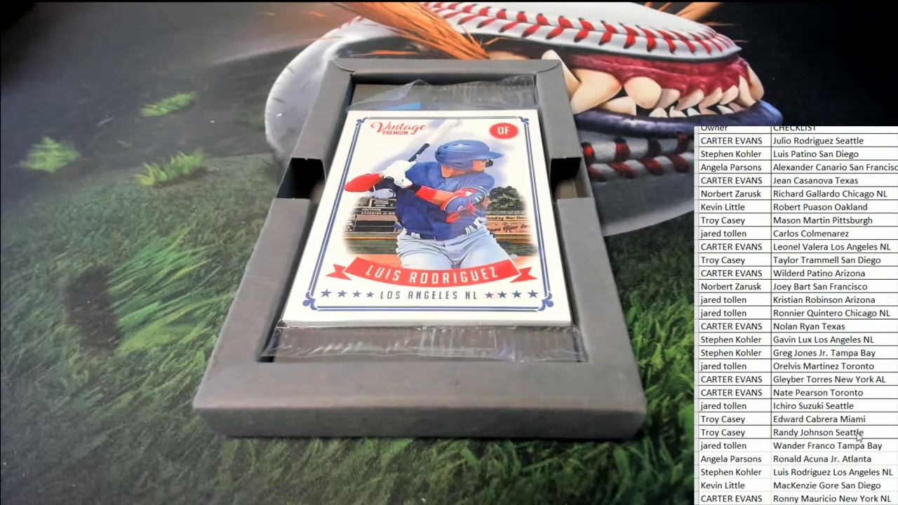
- Copy all owner names listed below the heading in column A
click(758, 470)
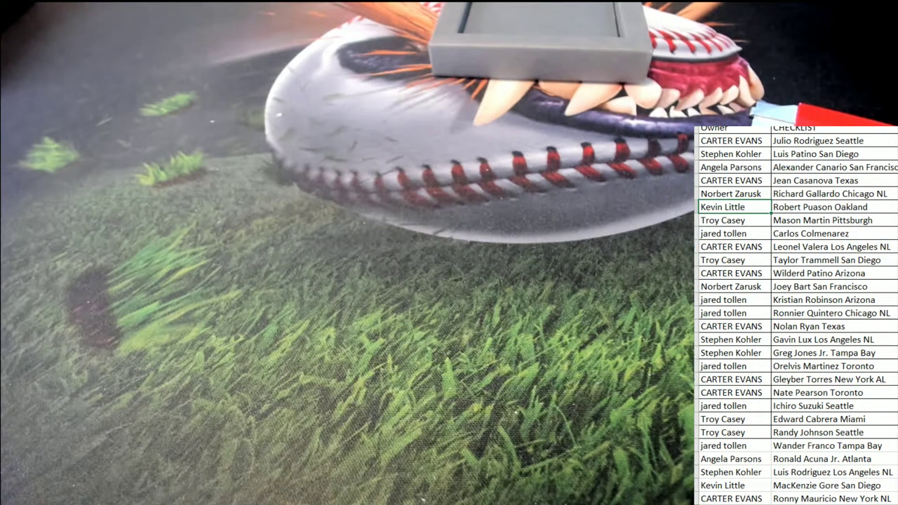
mouse_move(734, 139)
mouse_down()
mouse_move(781, 482)
mouse_move(729, 502)
mouse_move(717, 427)
mouse_move(741, 499)
mouse_up()
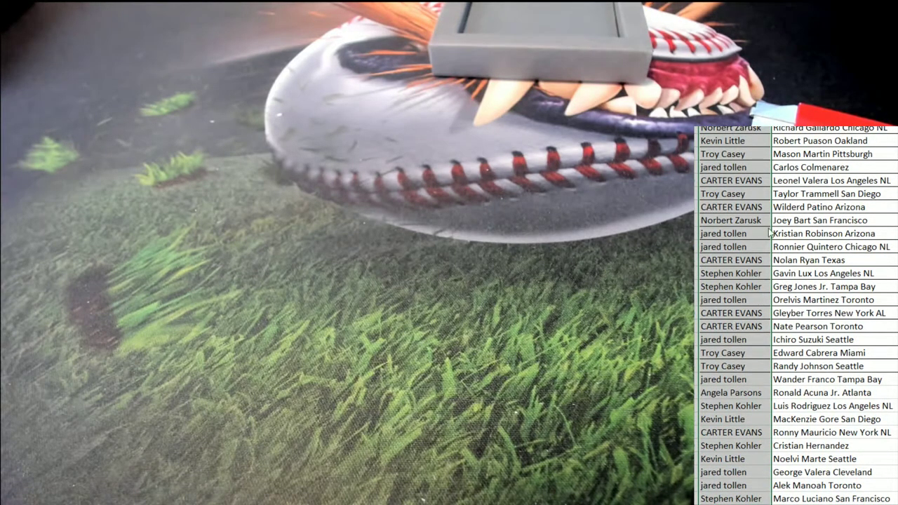
scroll(796, 316, up, 2)
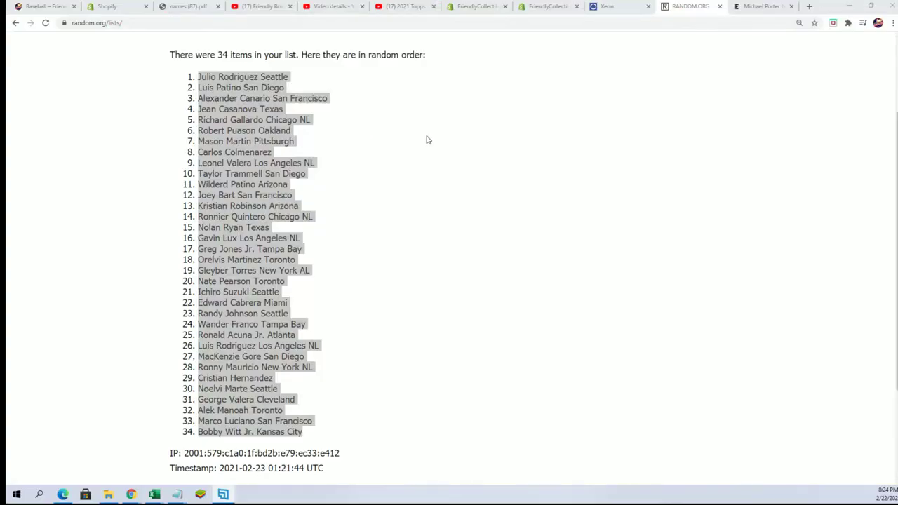
- Open an empty List Randomizer form on RANDOM.ORG and paste in the owner names without the trailing blank line
scroll(425, 139, up, 5)
mouse_move(323, 55)
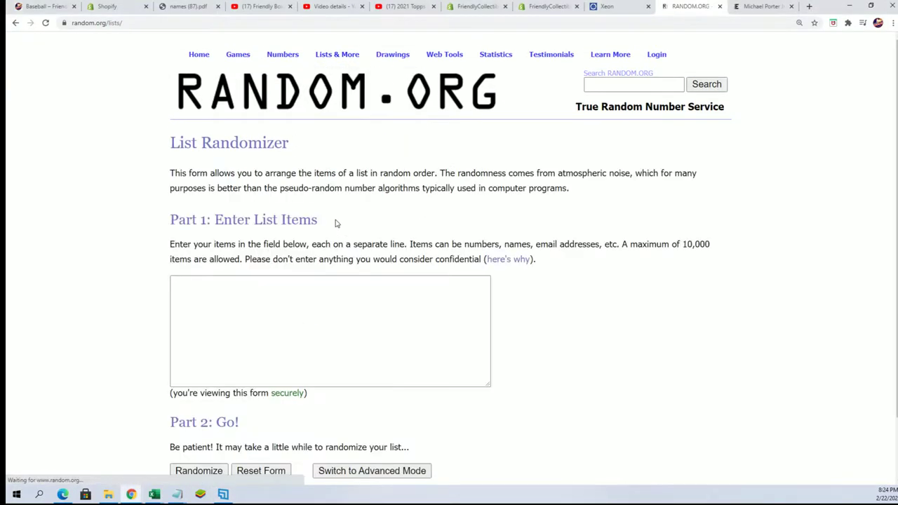
click(194, 290)
right_click(182, 282)
click(207, 357)
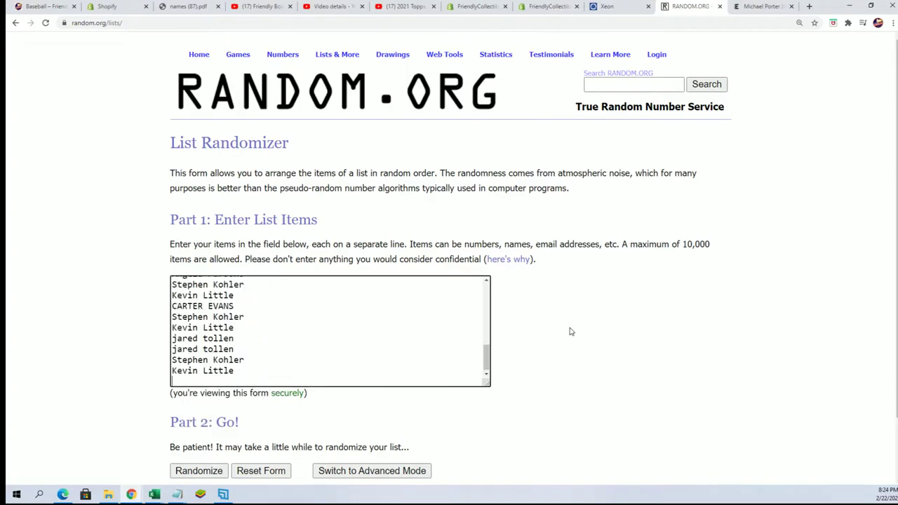
scroll(569, 330, down, 1)
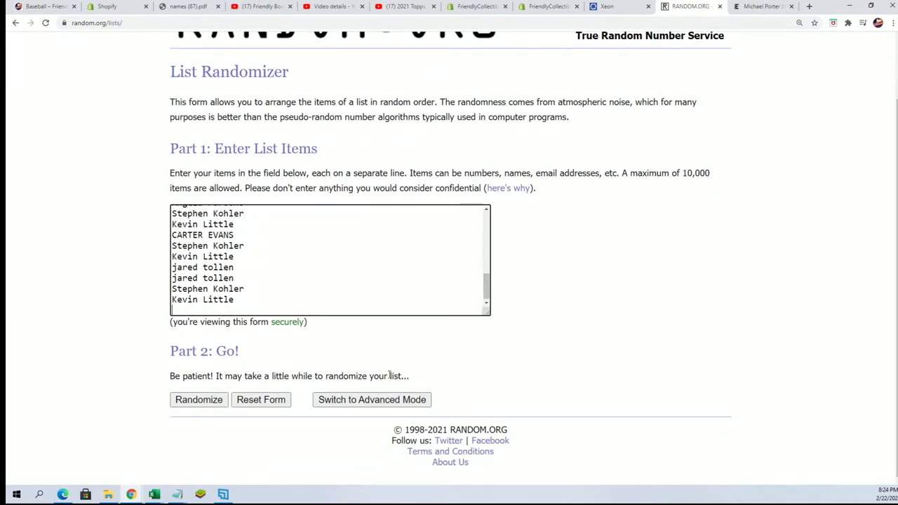
key(BackSpace)
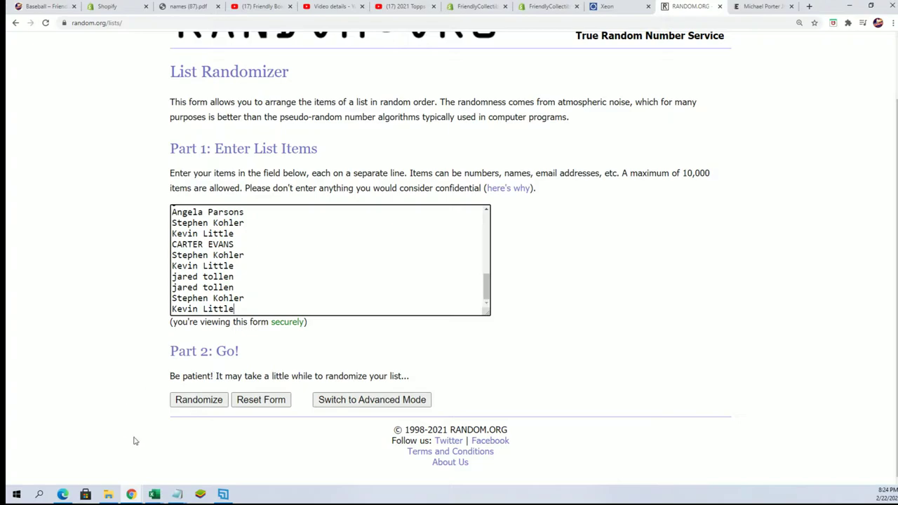
- Randomize the list of owner names seven times in total
click(197, 404)
scroll(200, 409, down, 3)
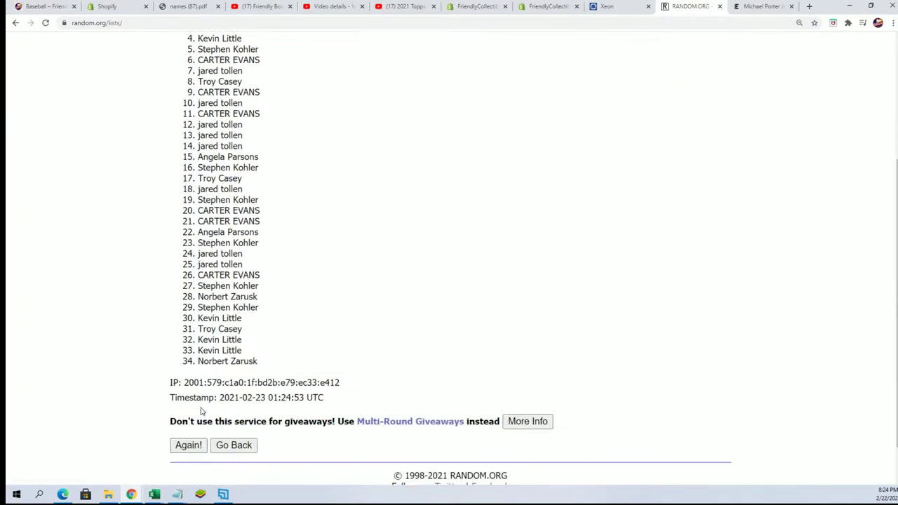
scroll(201, 411, down, 1)
click(192, 403)
scroll(176, 393, down, 4)
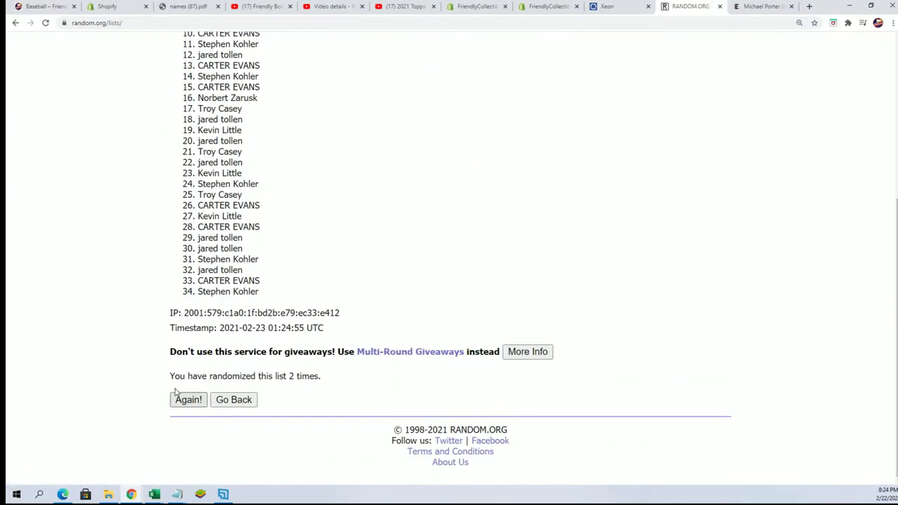
click(186, 400)
scroll(186, 397, down, 4)
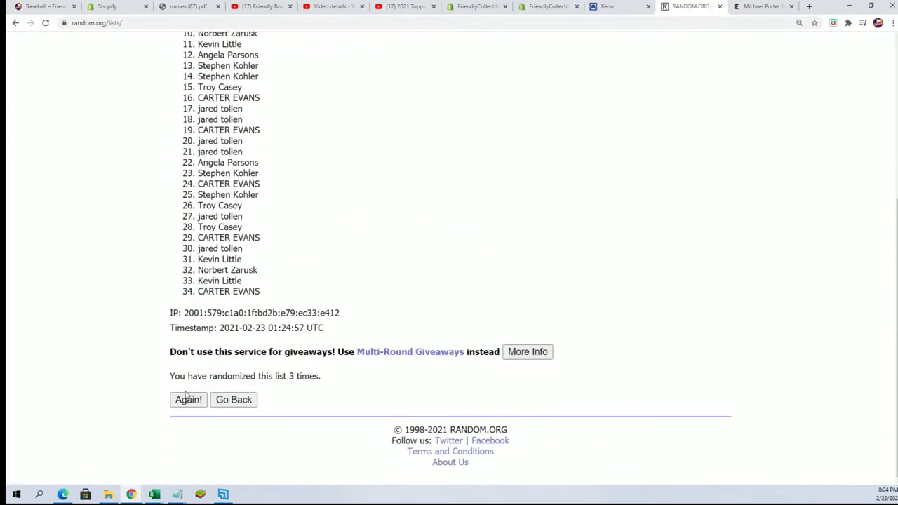
click(187, 399)
scroll(298, 372, down, 4)
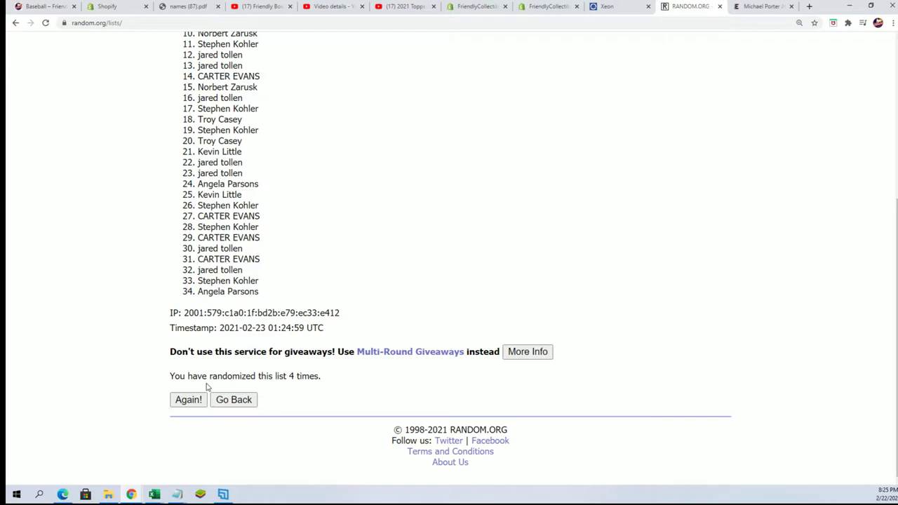
click(191, 400)
scroll(217, 326, down, 5)
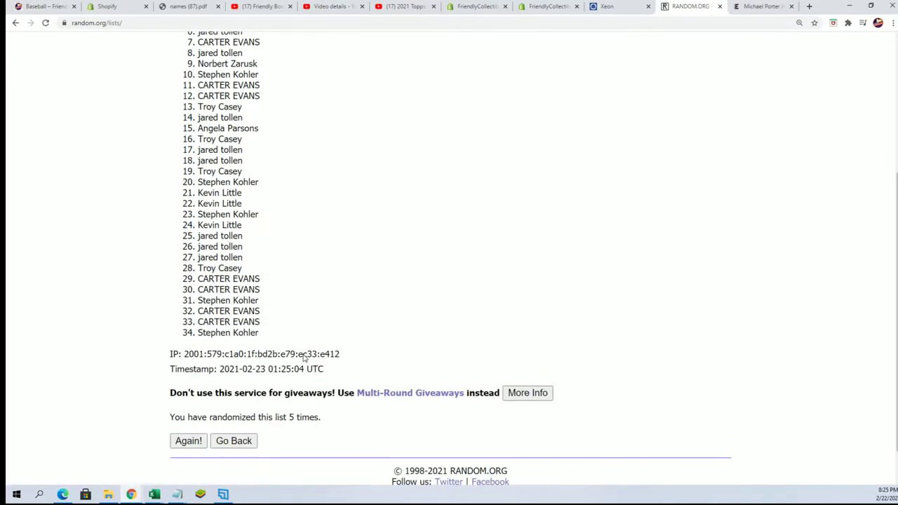
click(190, 396)
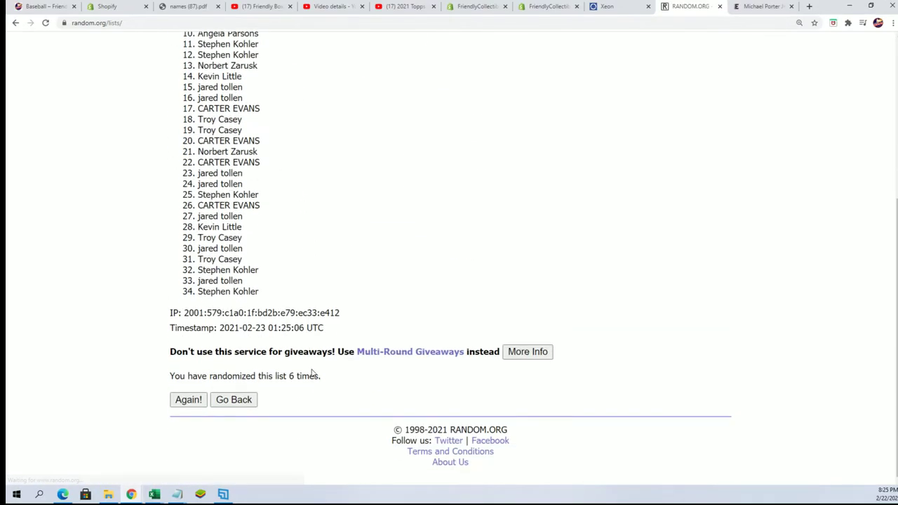
click(189, 400)
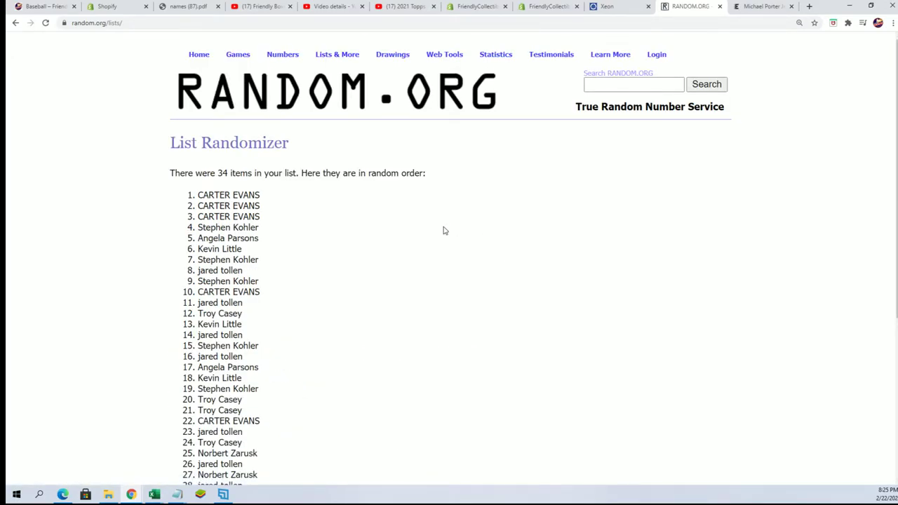
- Copy the first five owner names from the seventh randomized result
drag(278, 243, 199, 198)
right_click(214, 198)
click(241, 203)
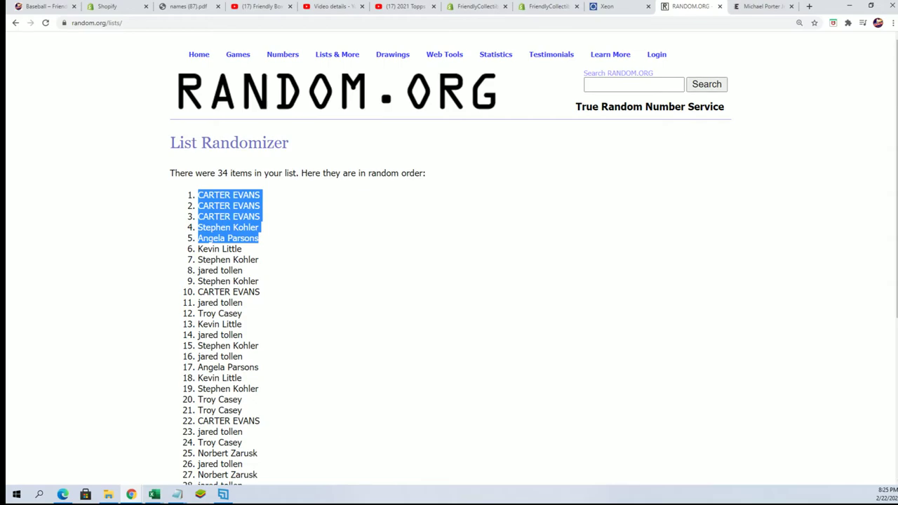
scroll(155, 440, down, 3)
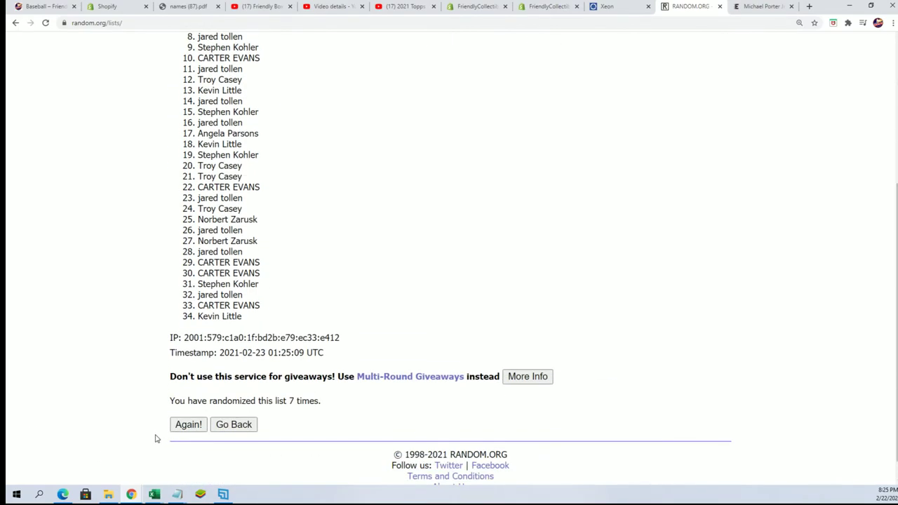
scroll(156, 439, up, 3)
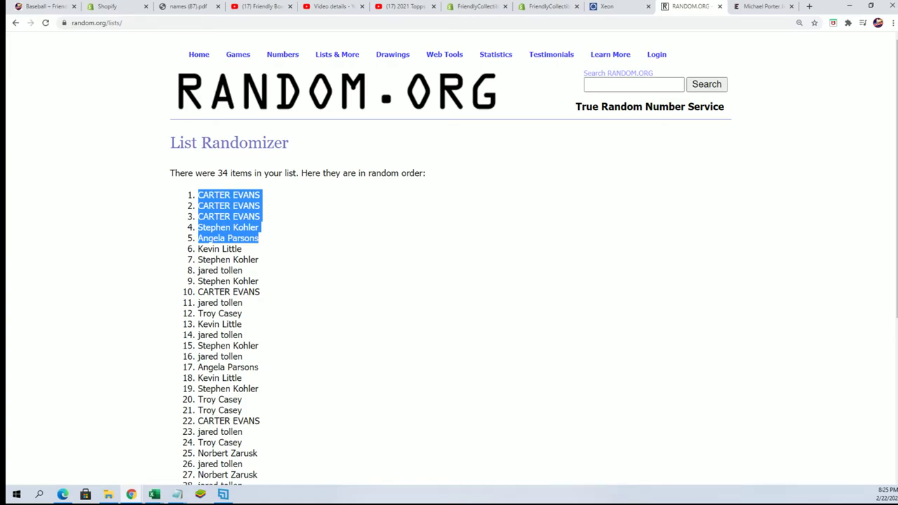
scroll(260, 323, down, 5)
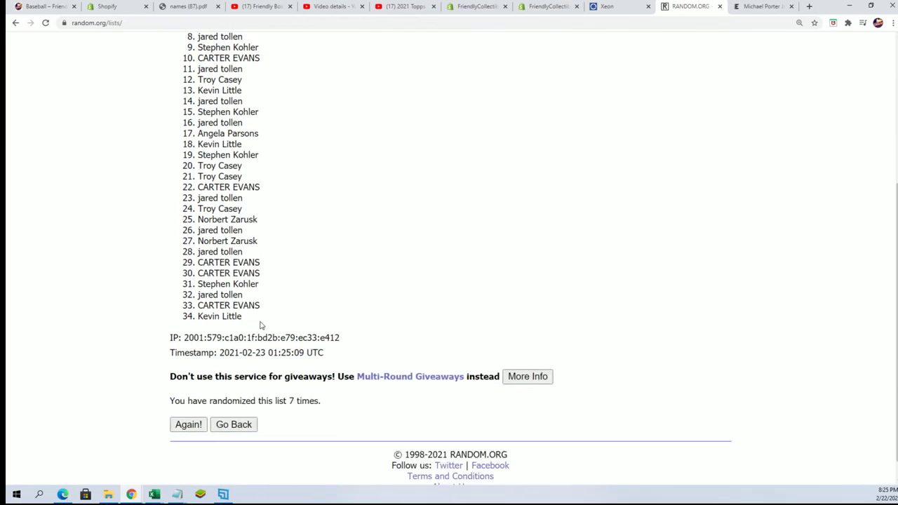
scroll(278, 325, up, 4)
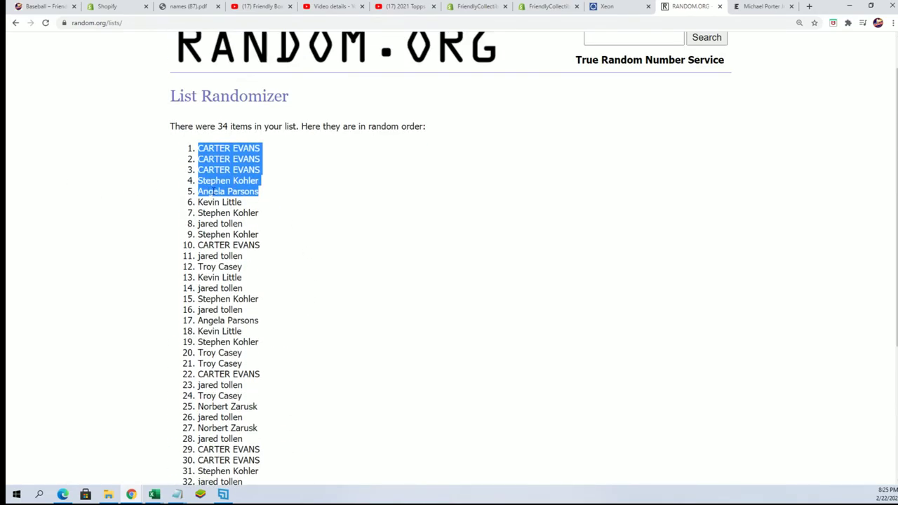